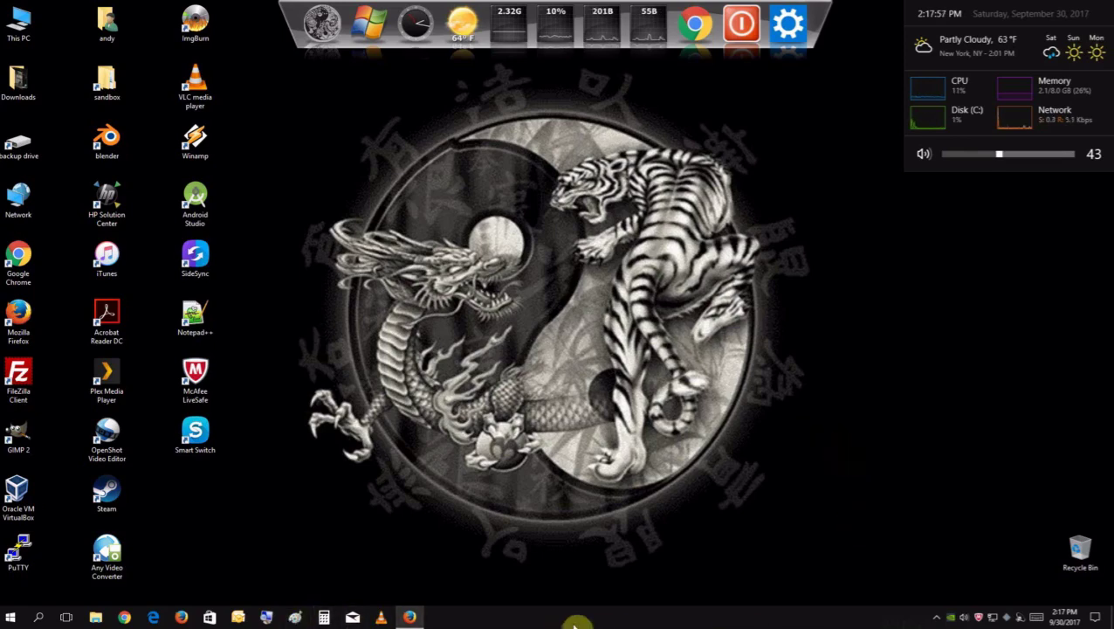
# Step: Restore the Firefox window showing the HandBrake homepage from the taskbar
pyautogui.click(418, 621)
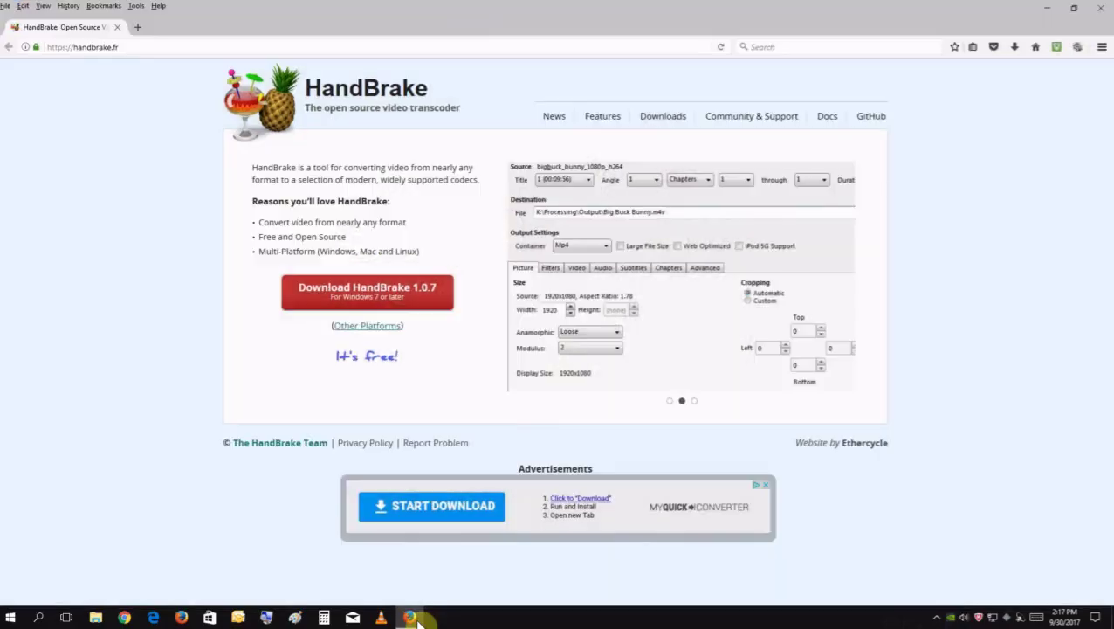
# Step: Go to the Other Platforms downloads page and choose the 64-bit Windows installer
pyautogui.click(352, 328)
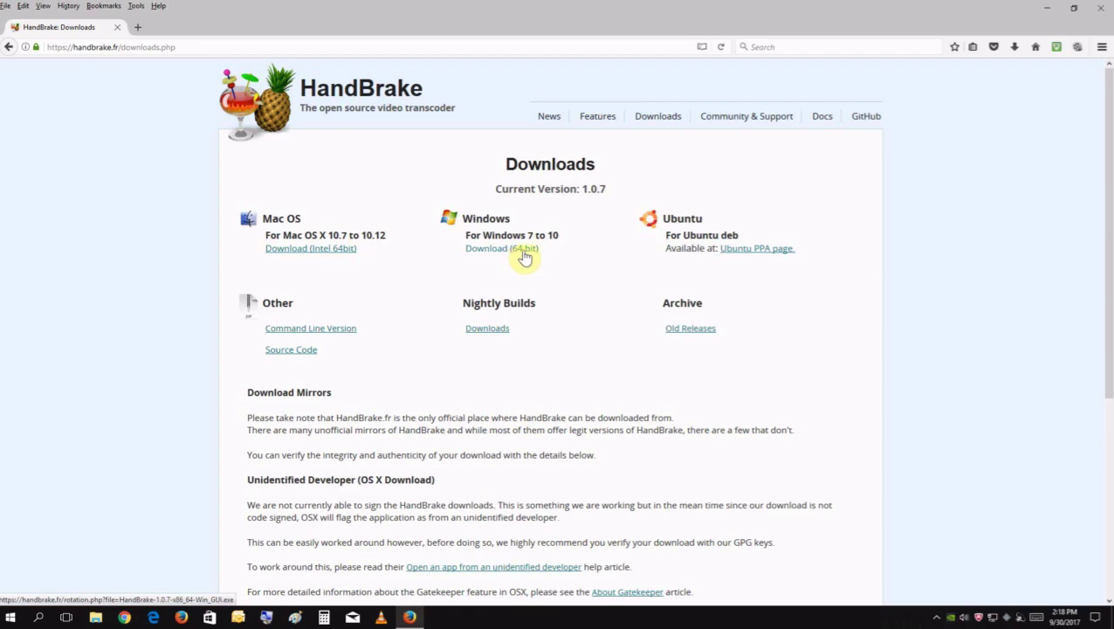
pyautogui.click(522, 249)
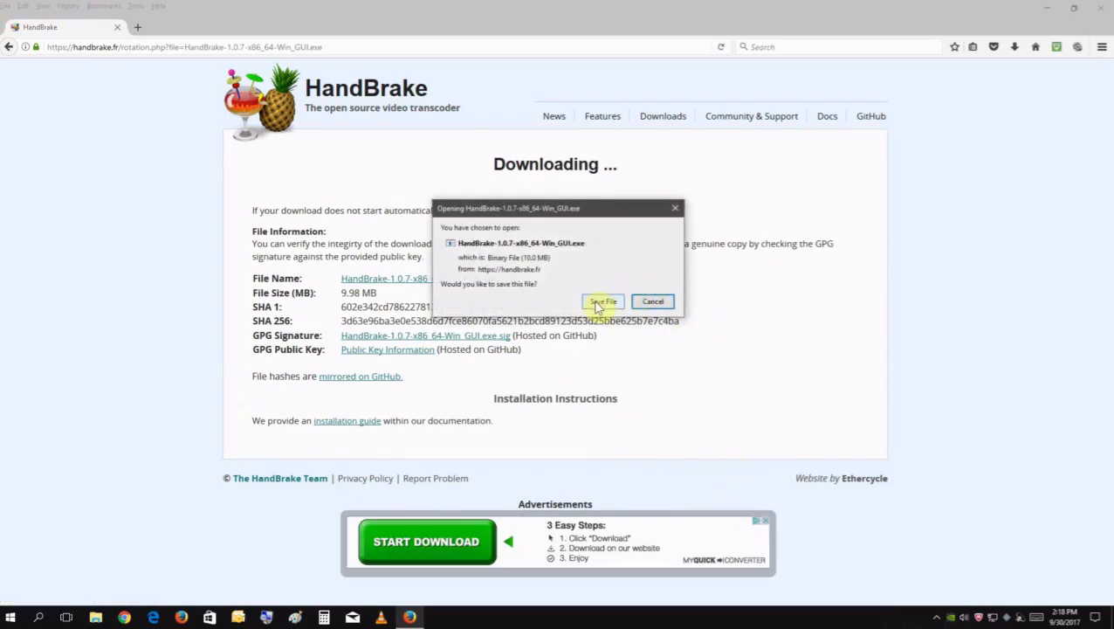
# Step: Save HandBrake-1.0.7-x86_64-Win_GUI.exe and run it from Firefox's Downloads list
pyautogui.click(603, 302)
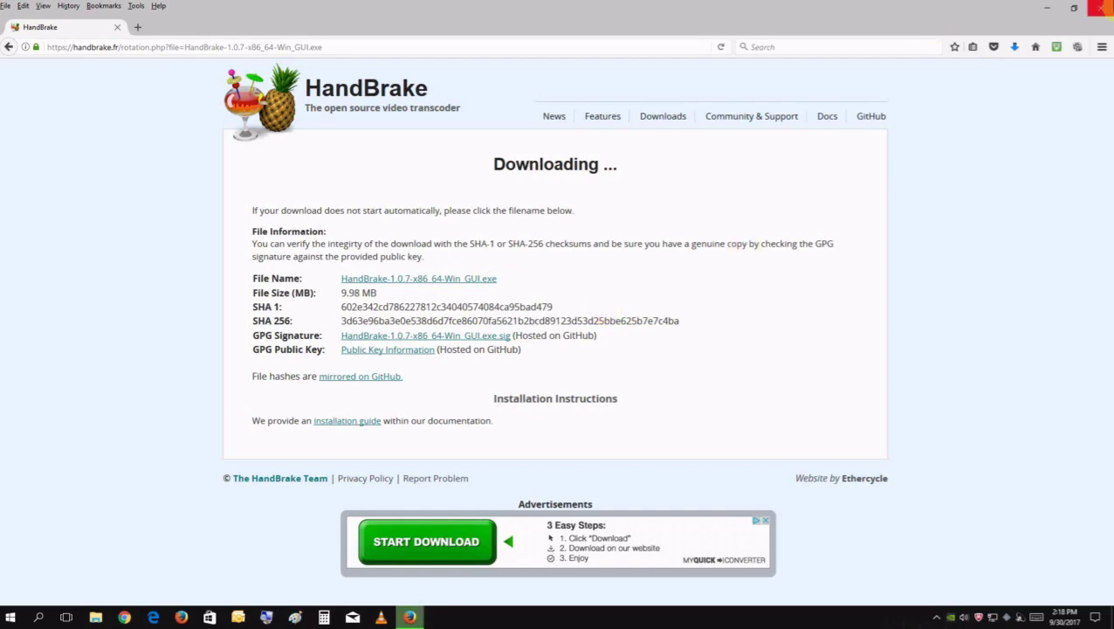
pyautogui.click(1018, 49)
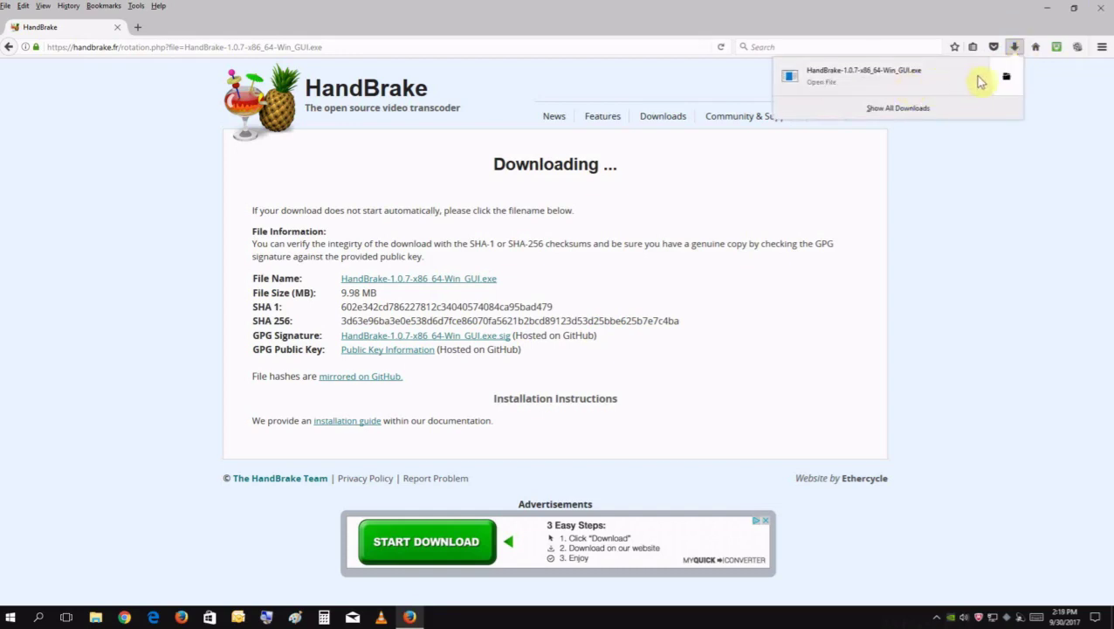
pyautogui.click(797, 83)
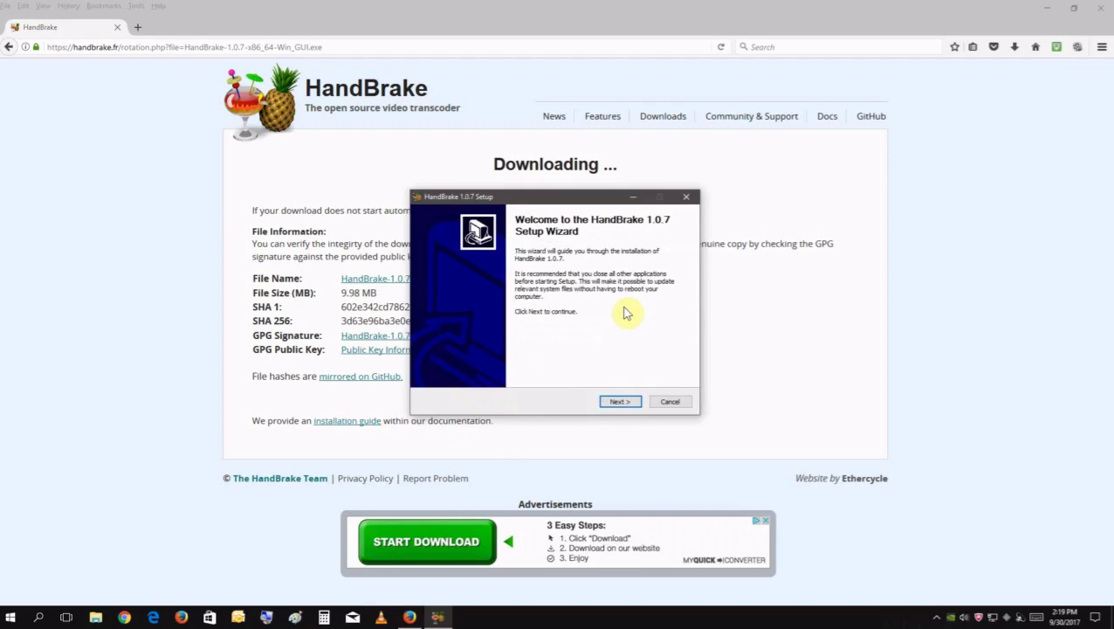
# Step: Install HandBrake 1.0.7 to C:\Program Files\HandBrake, accepting the license, and finish setup
pyautogui.click(616, 402)
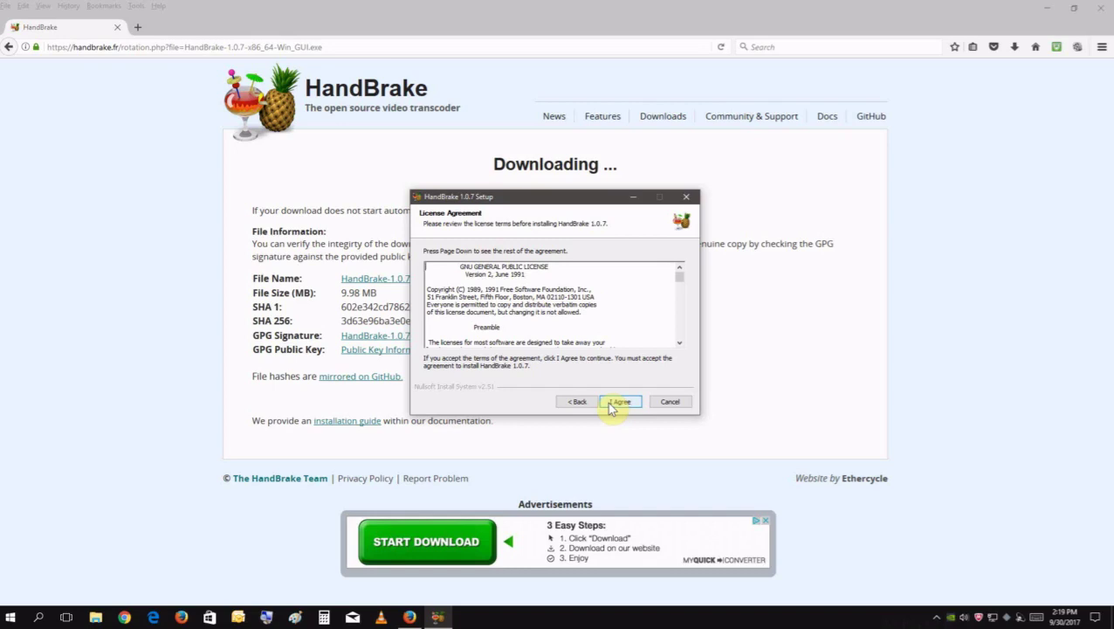
pyautogui.click(619, 402)
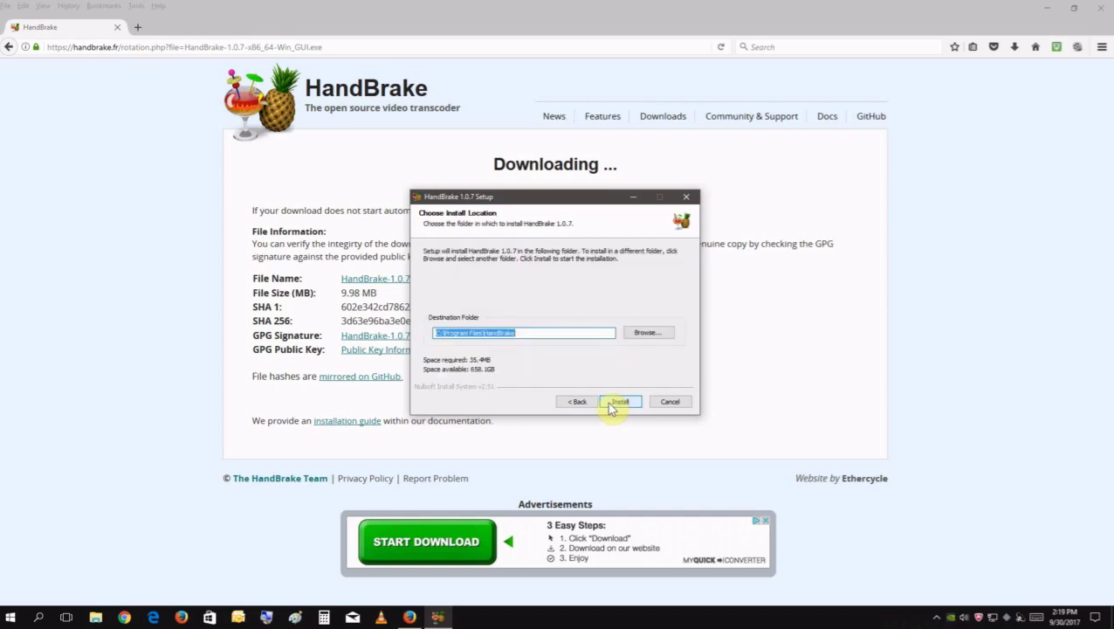
pyautogui.click(619, 403)
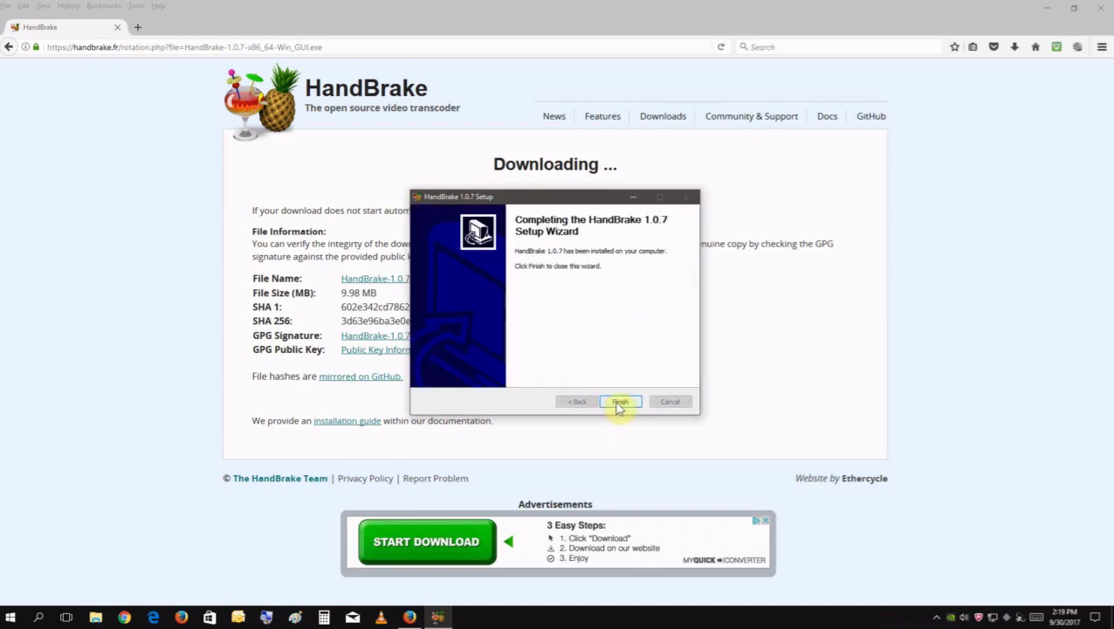
pyautogui.click(620, 402)
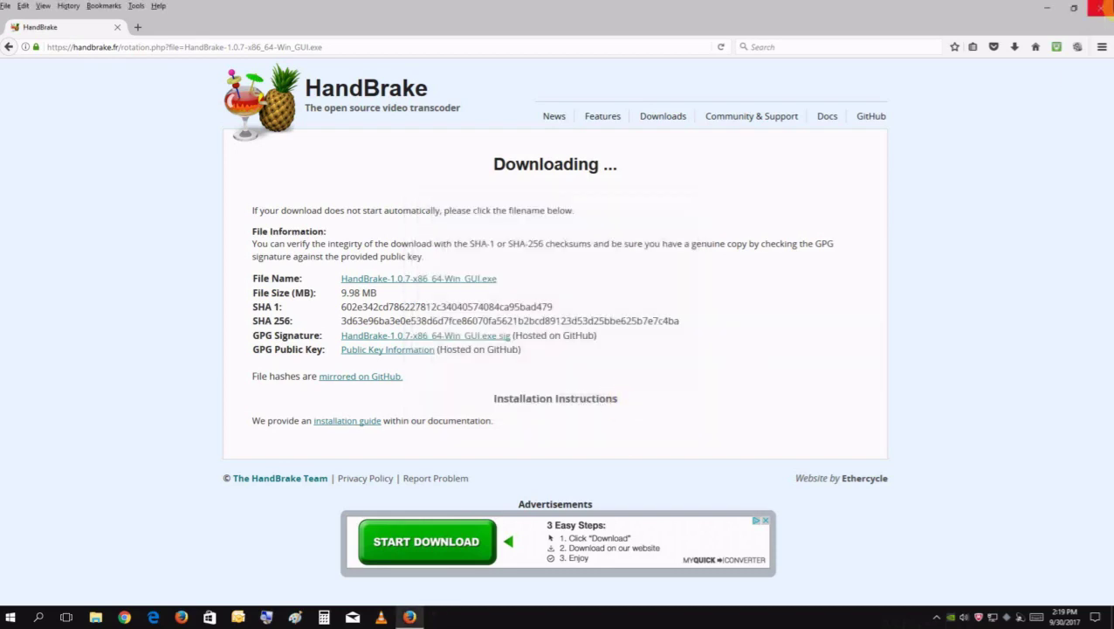
# Step: Close Firefox, place the HandBrake shortcut below Smart Switch, and launch HandBrake
pyautogui.click(1102, 8)
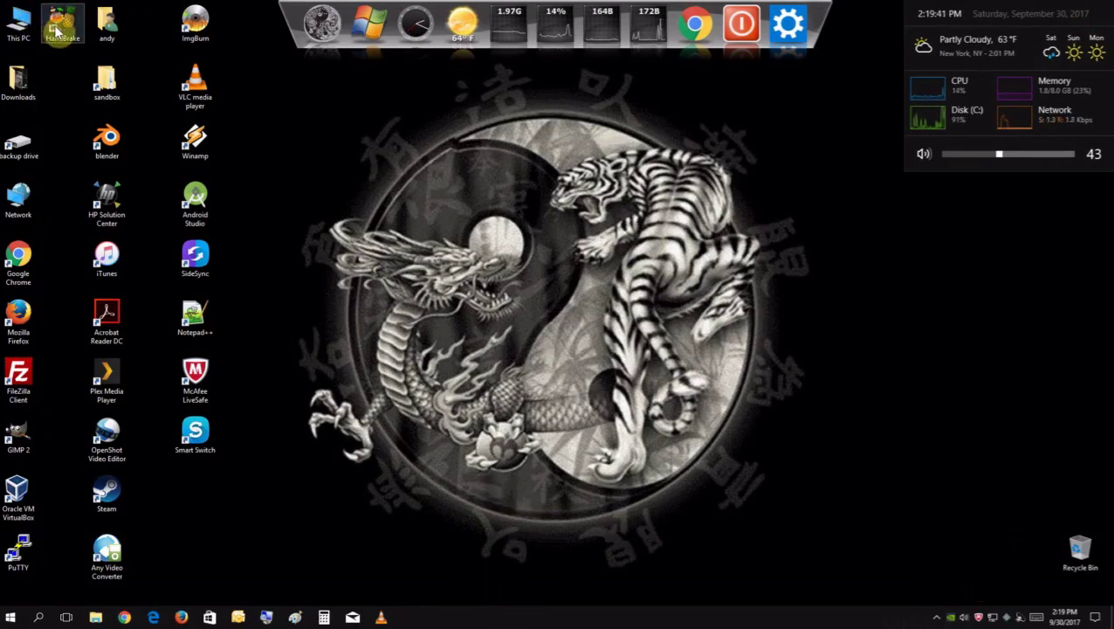
pyautogui.moveTo(54, 28); pyautogui.dragTo(188, 500)
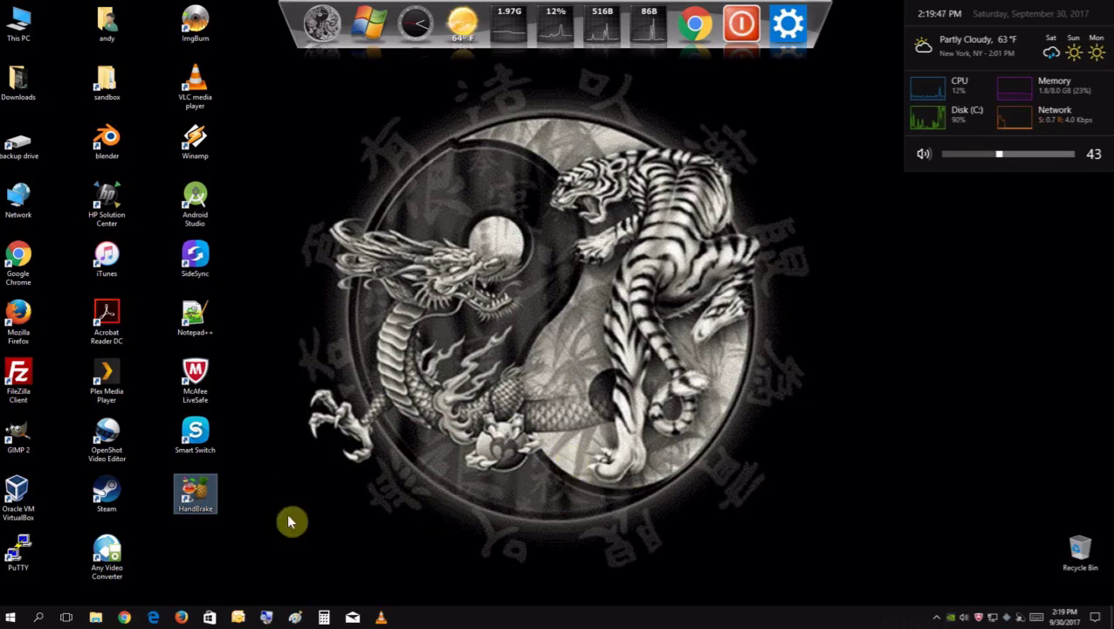
pyautogui.doubleClick(191, 497)
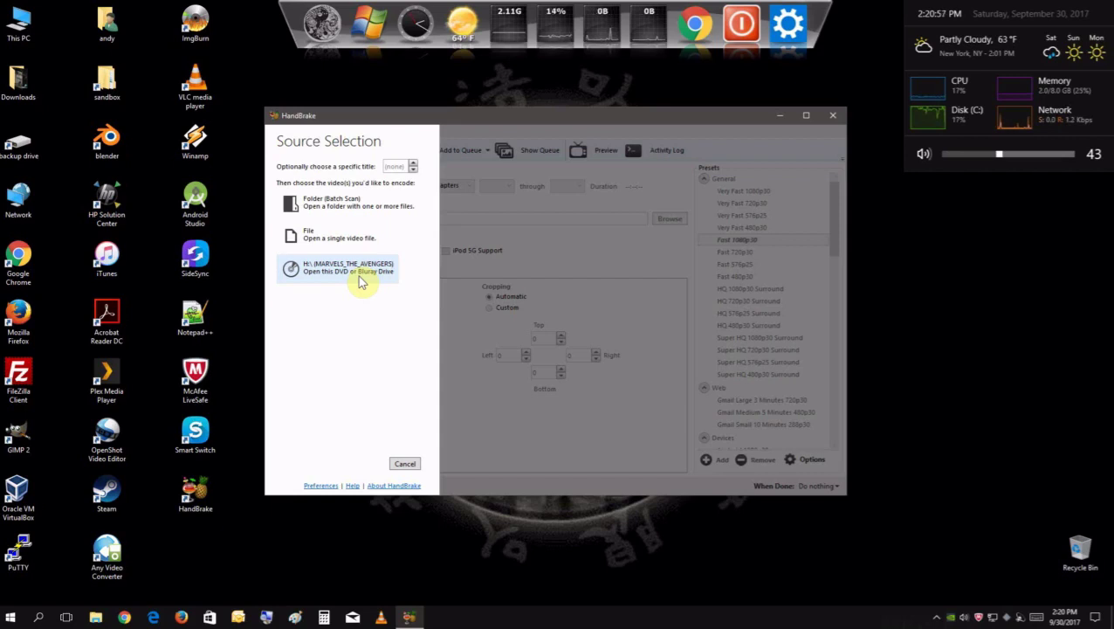
# Step: Scan the H:\ MARVELS_THE_AVENGERS DVD and dismiss the 'No valid source or titles found' error
pyautogui.click(361, 278)
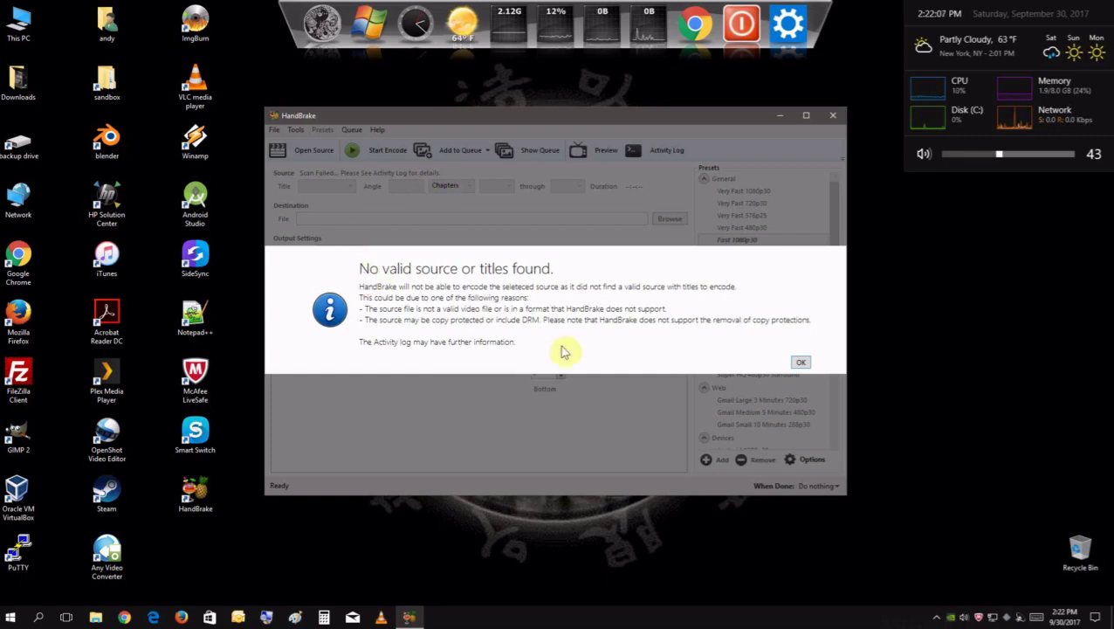
pyautogui.click(797, 365)
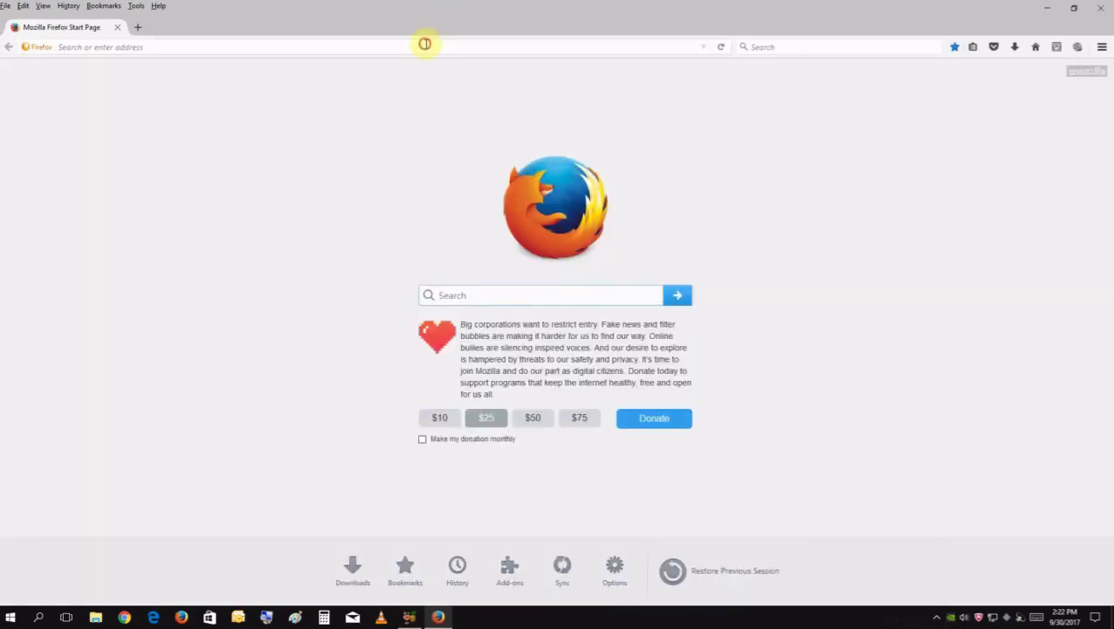
# Step: Search the web for vlc and open the official VLC media player site on videolan.org
pyautogui.click(424, 44)
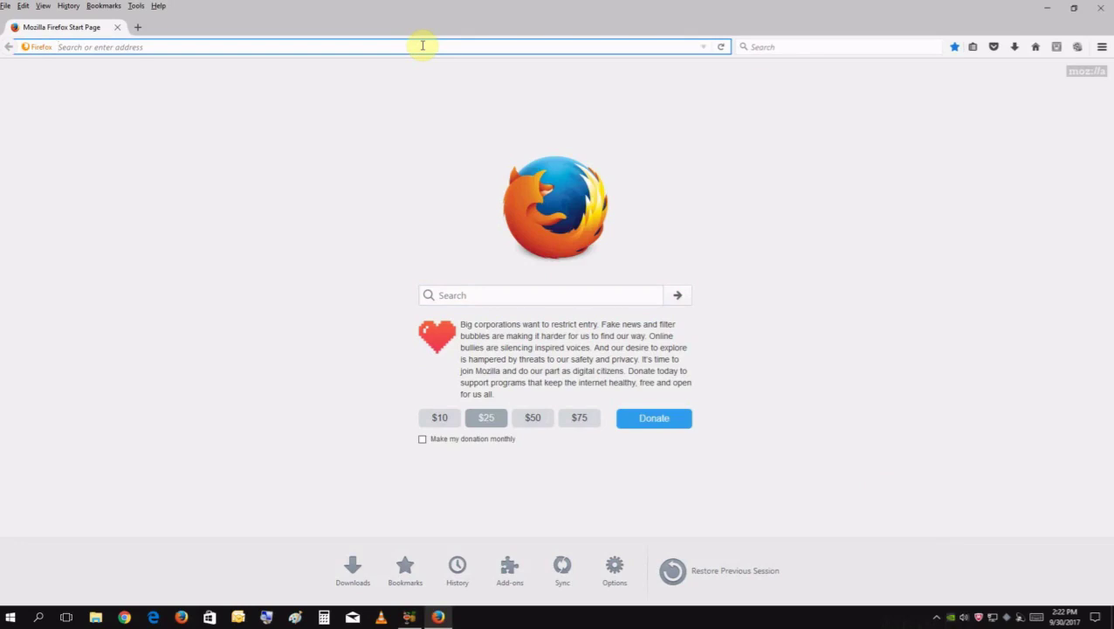
pyautogui.write('vlc')
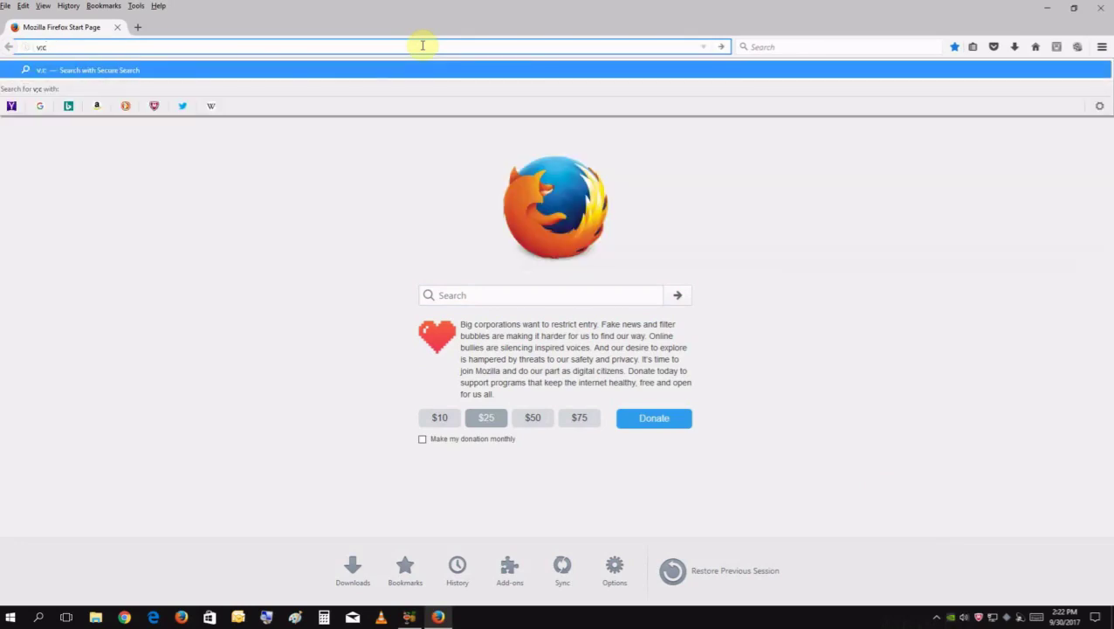
pyautogui.press('BackSpace')
pyautogui.press('BackSpace')
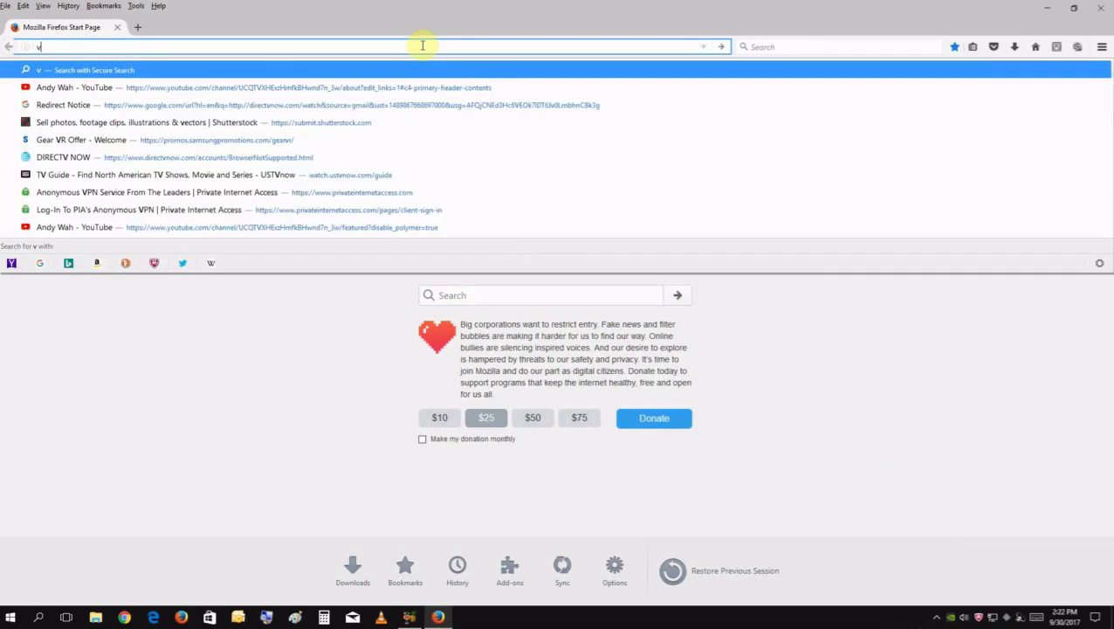
pyautogui.write('lc')
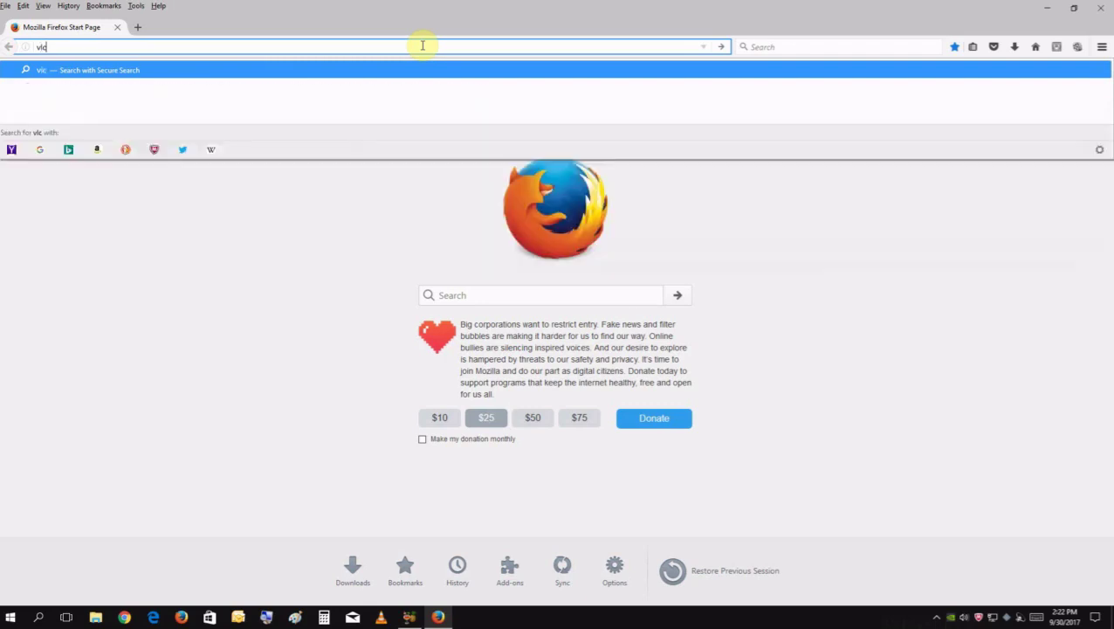
pyautogui.press('Return')
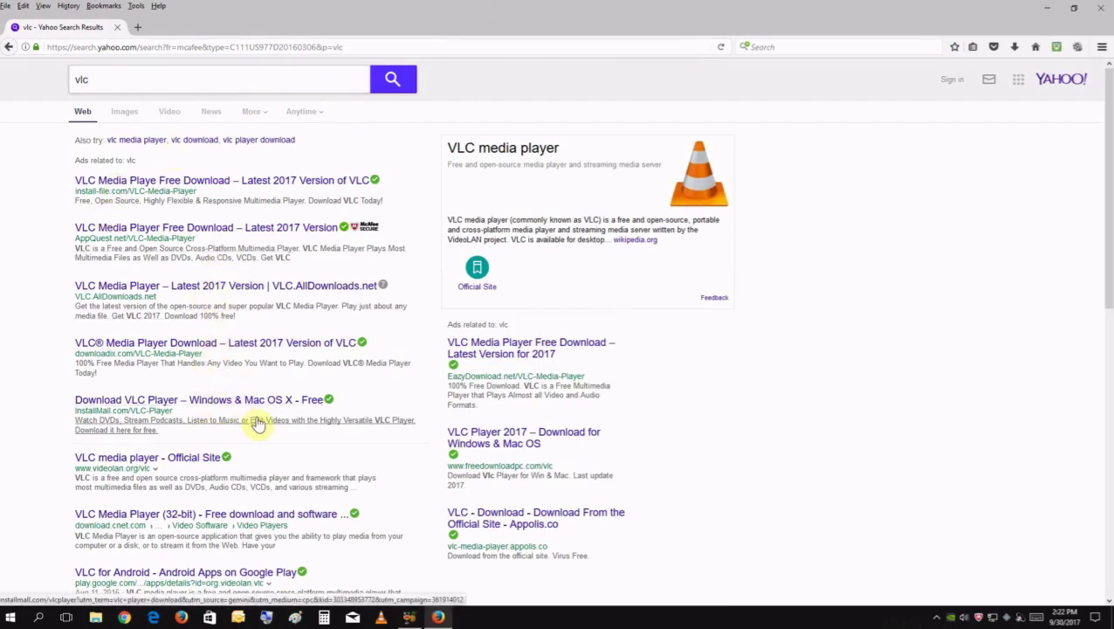
pyautogui.scroll(-3, 281, 430)
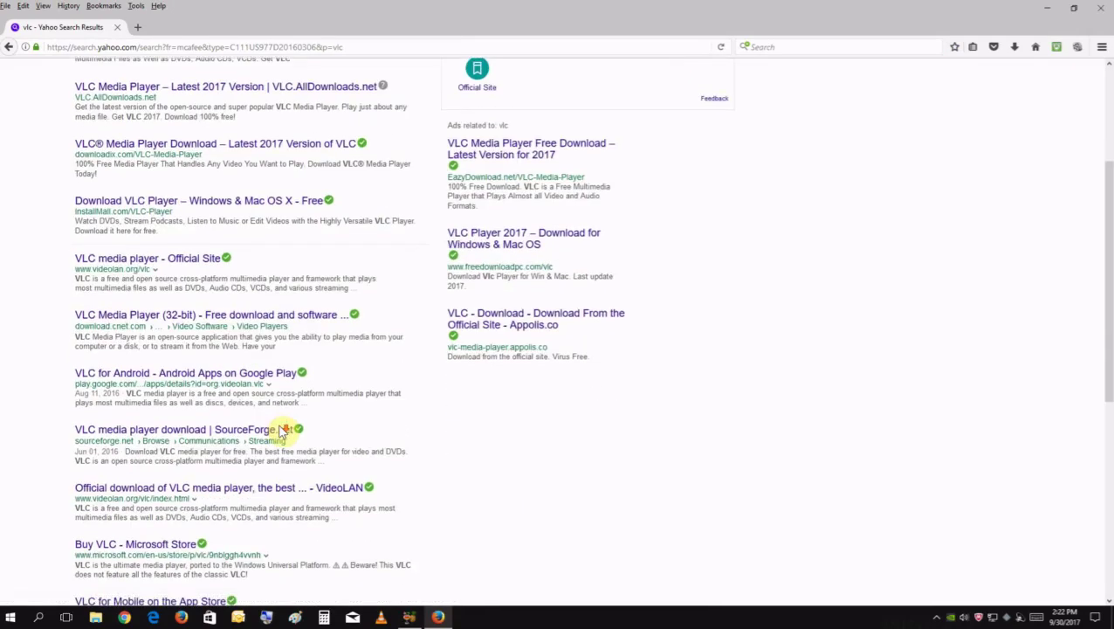
pyautogui.click(145, 260)
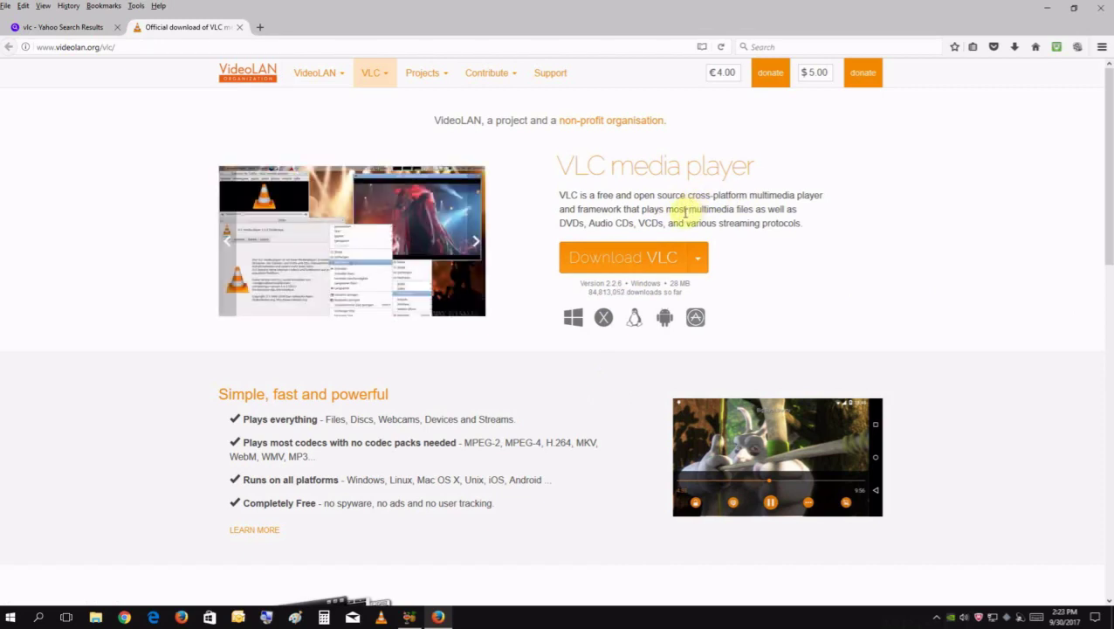
pyautogui.click(421, 84)
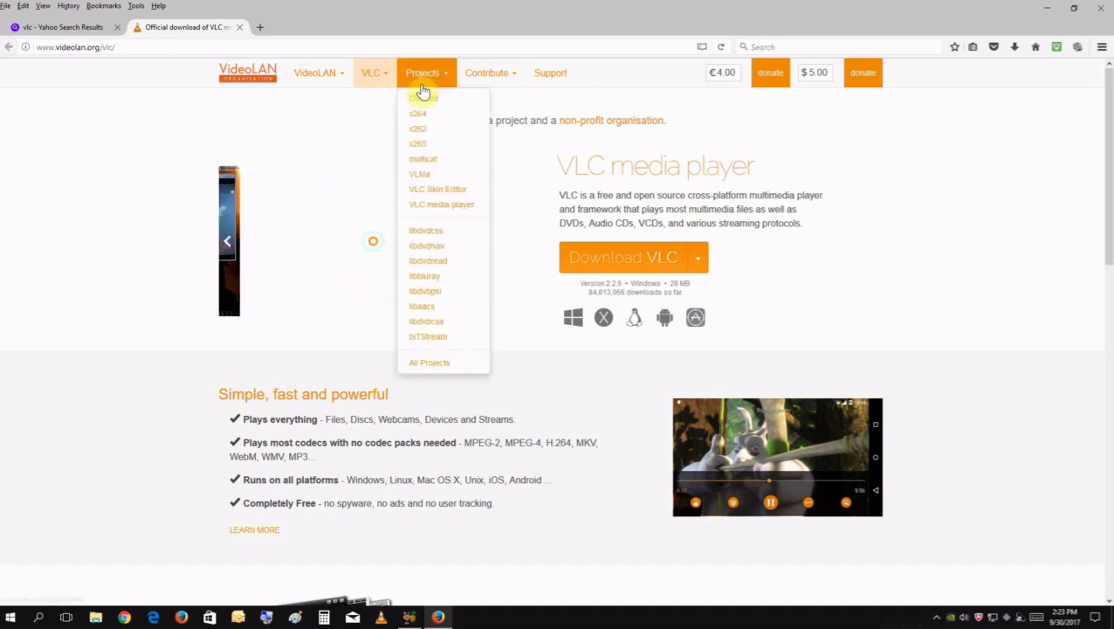
# Step: Browse to the libdvdcss 1.2.12 win64 download folder listing libdvdcss-2.dll
pyautogui.click(436, 239)
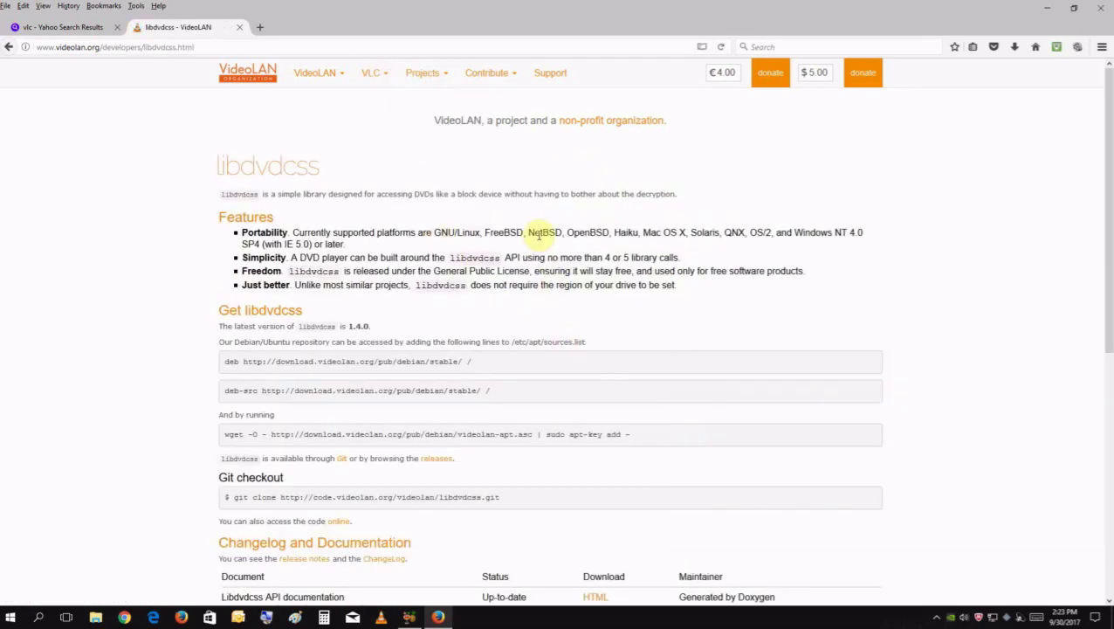
pyautogui.scroll(-5, 524, 249)
pyautogui.scroll(2, 472, 249)
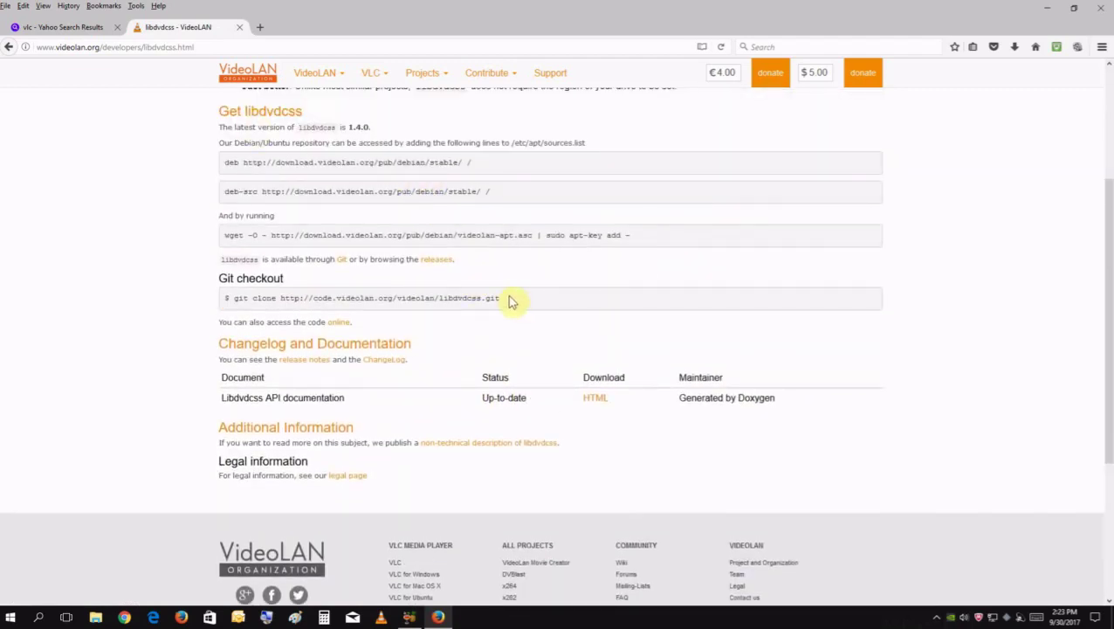
pyautogui.click(440, 261)
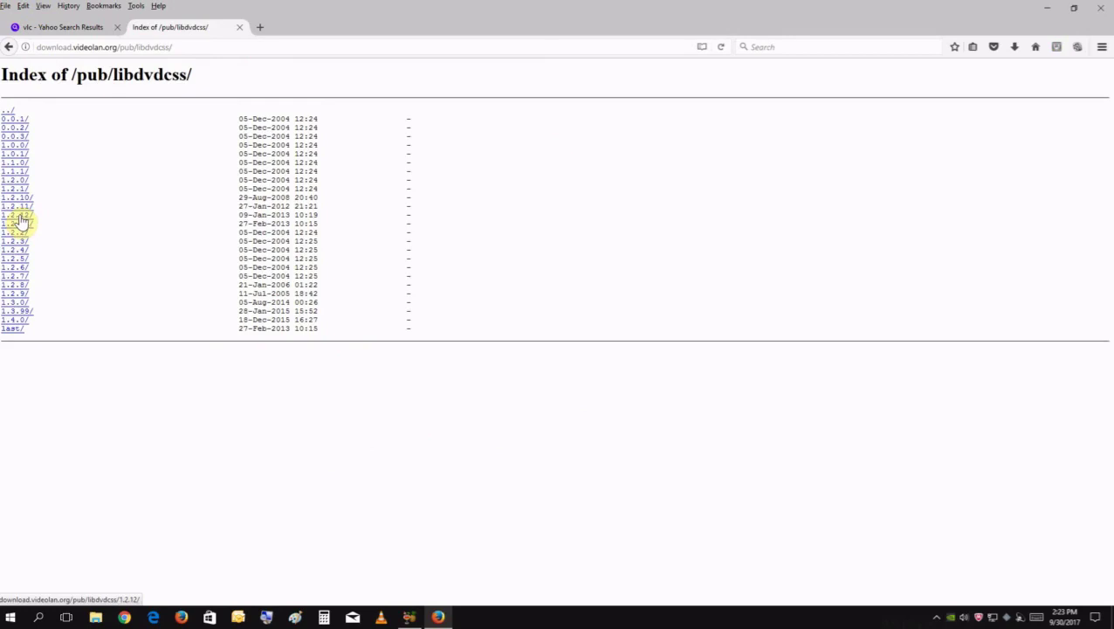
pyautogui.click(21, 220)
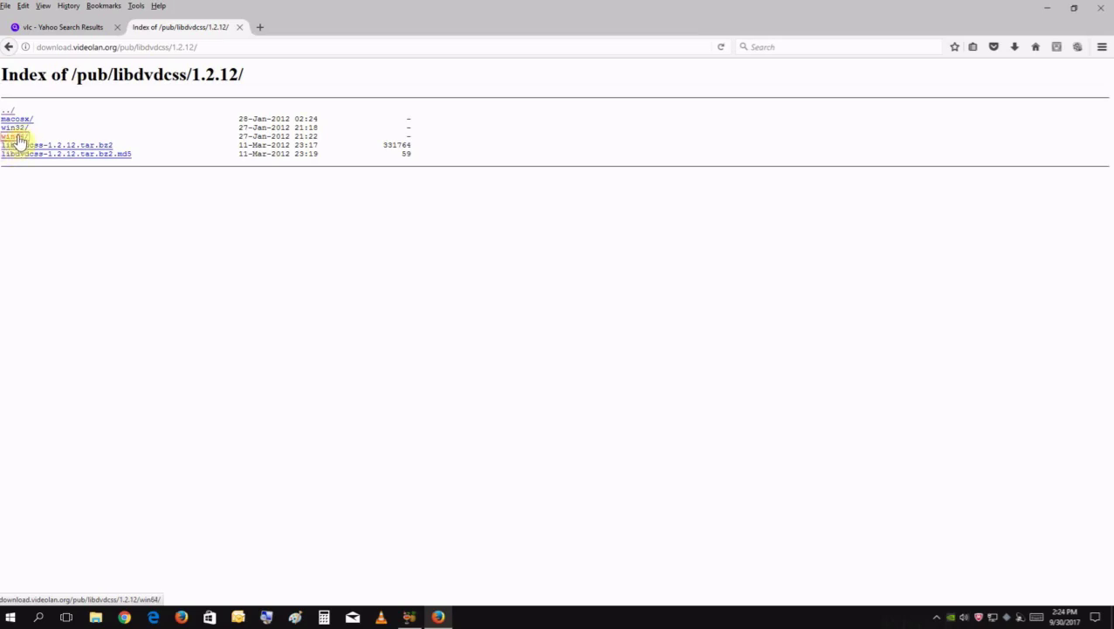
pyautogui.click(18, 138)
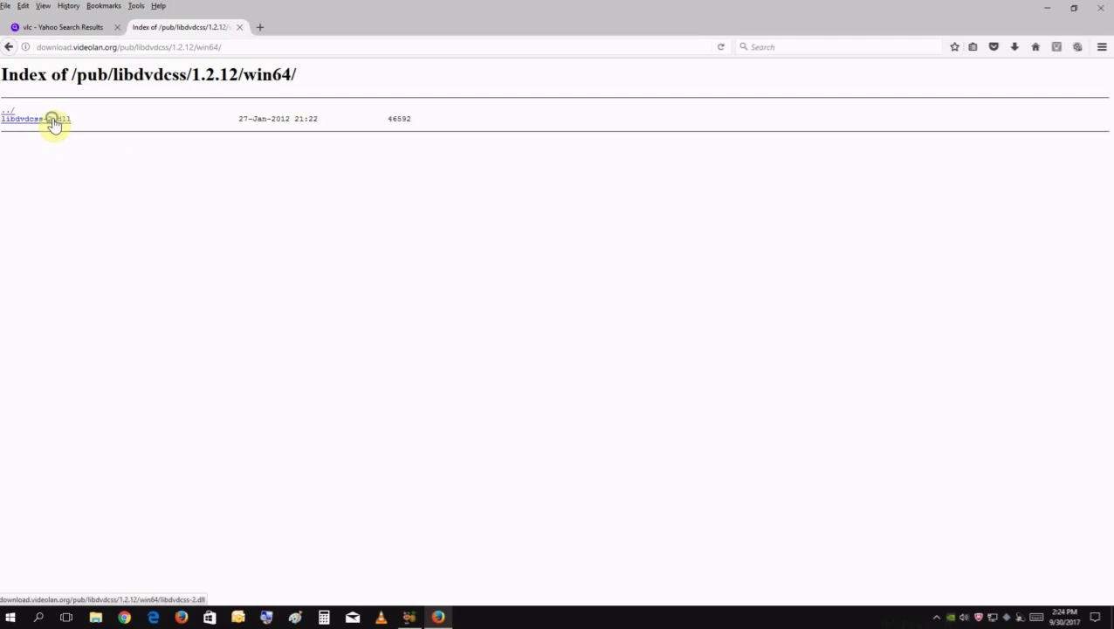
pyautogui.rightClick(53, 122)
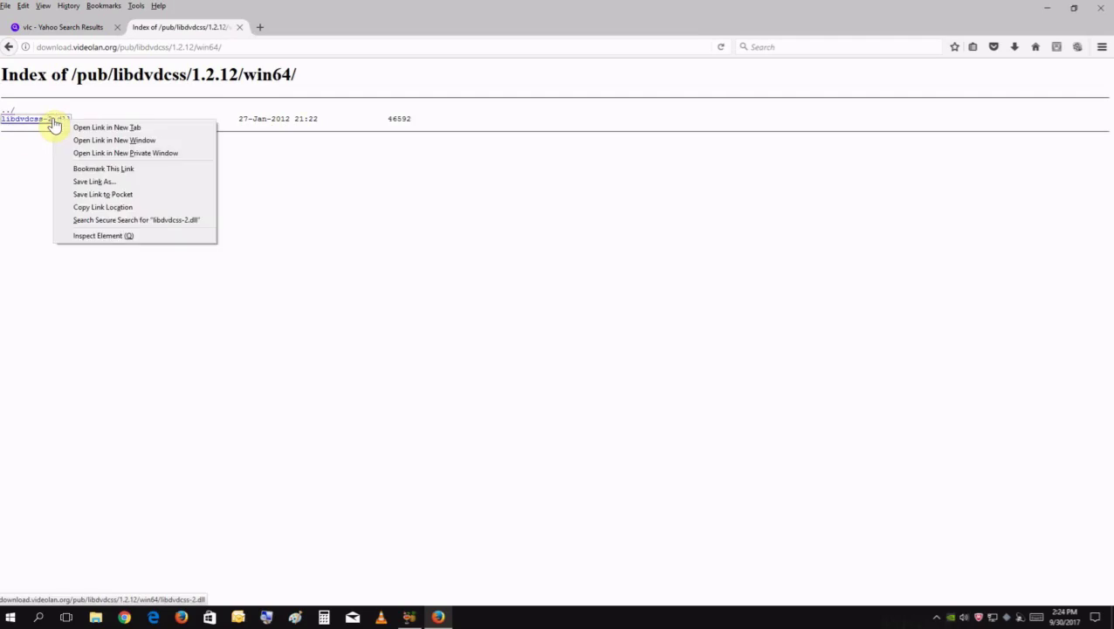
# Step: Save libdvdcss-2.dll to the Desktop
pyautogui.click(106, 181)
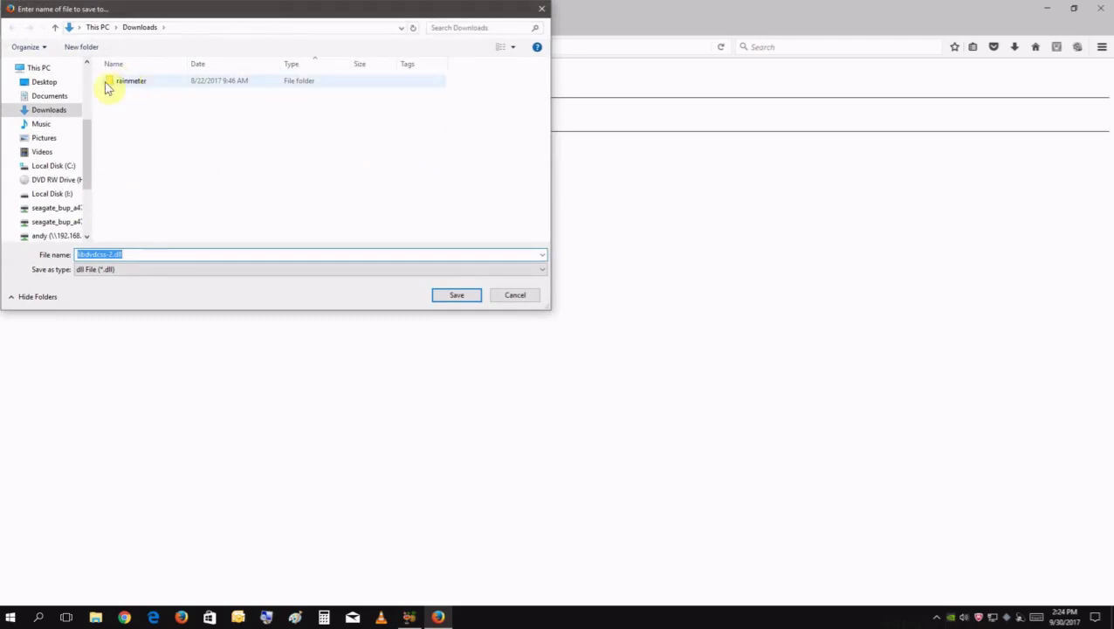
pyautogui.click(57, 86)
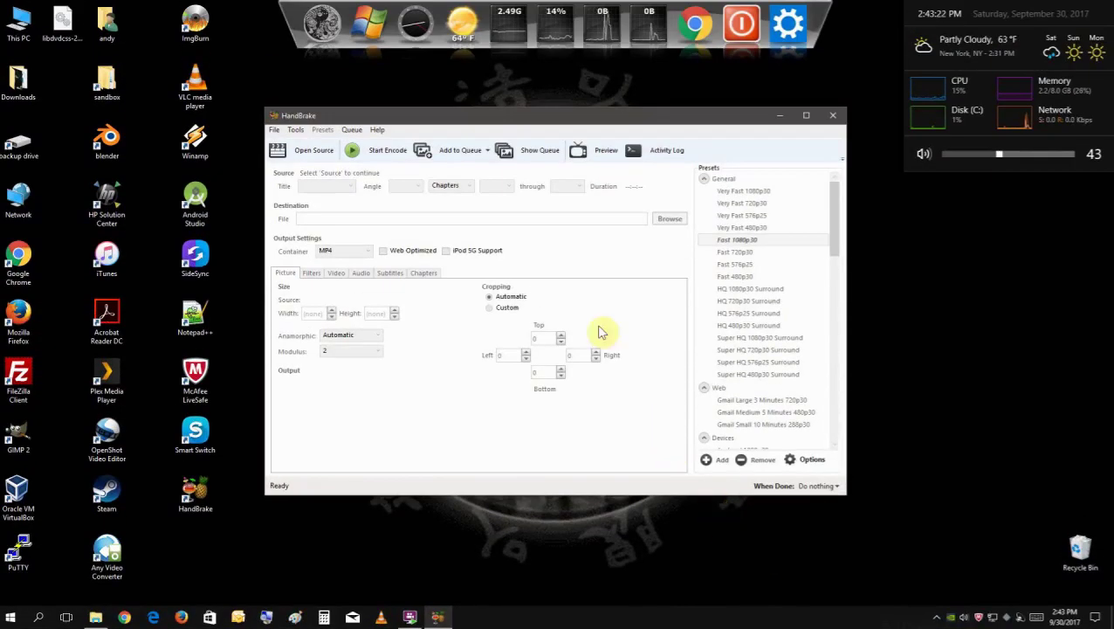
# Step: Copy libdvdcss-2.dll from the desktop into C:\Program Files\HandBrake with administrator permission
pyautogui.rightClick(66, 39)
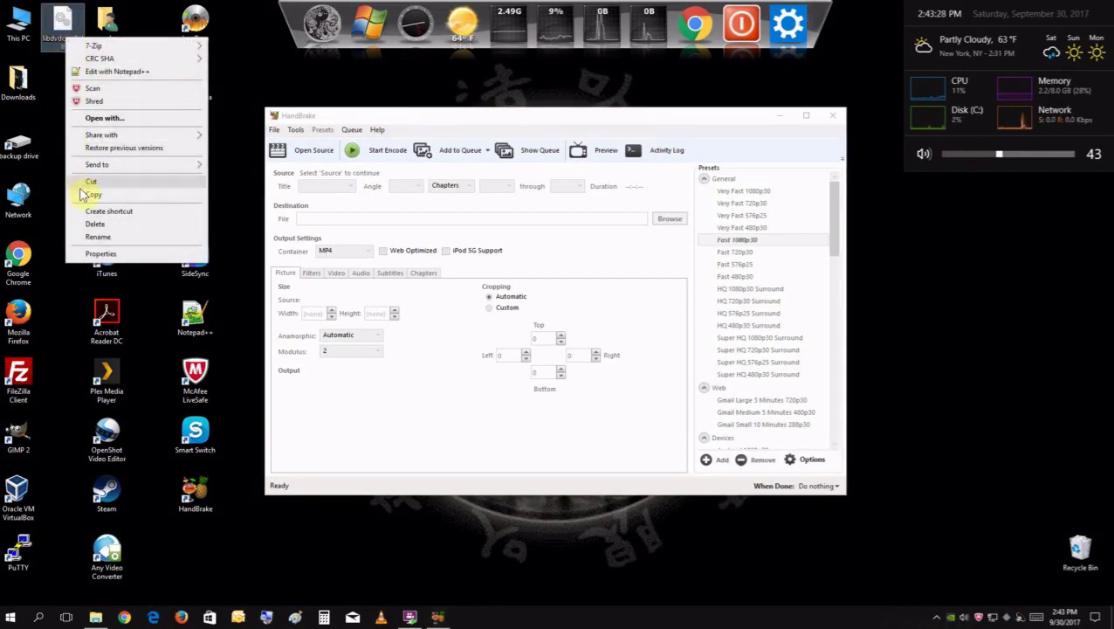
pyautogui.click(81, 195)
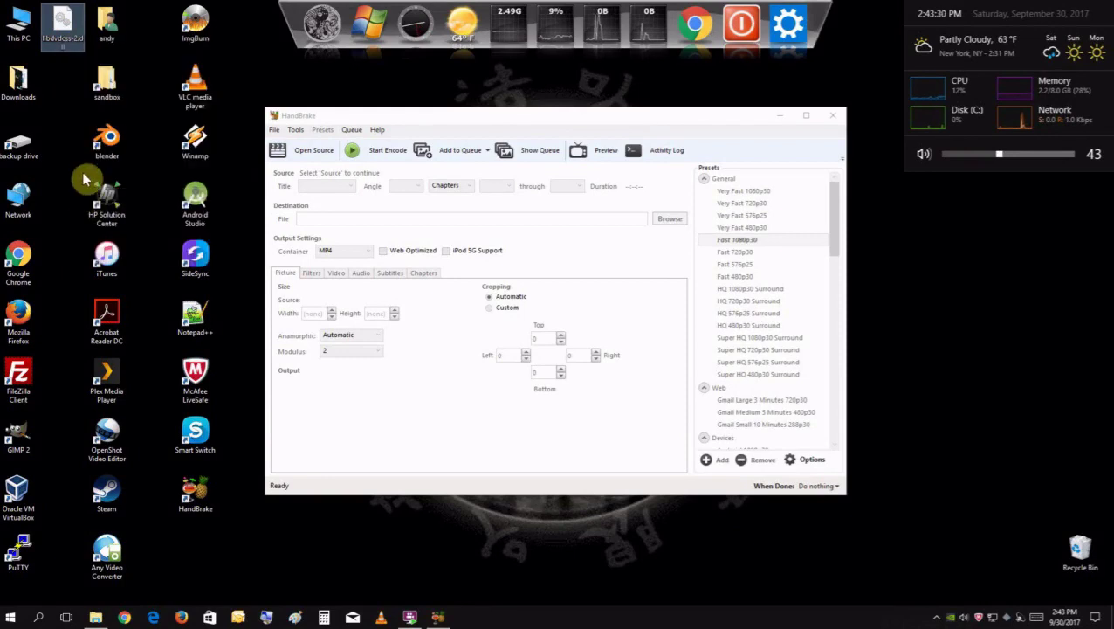
pyautogui.click(19, 31)
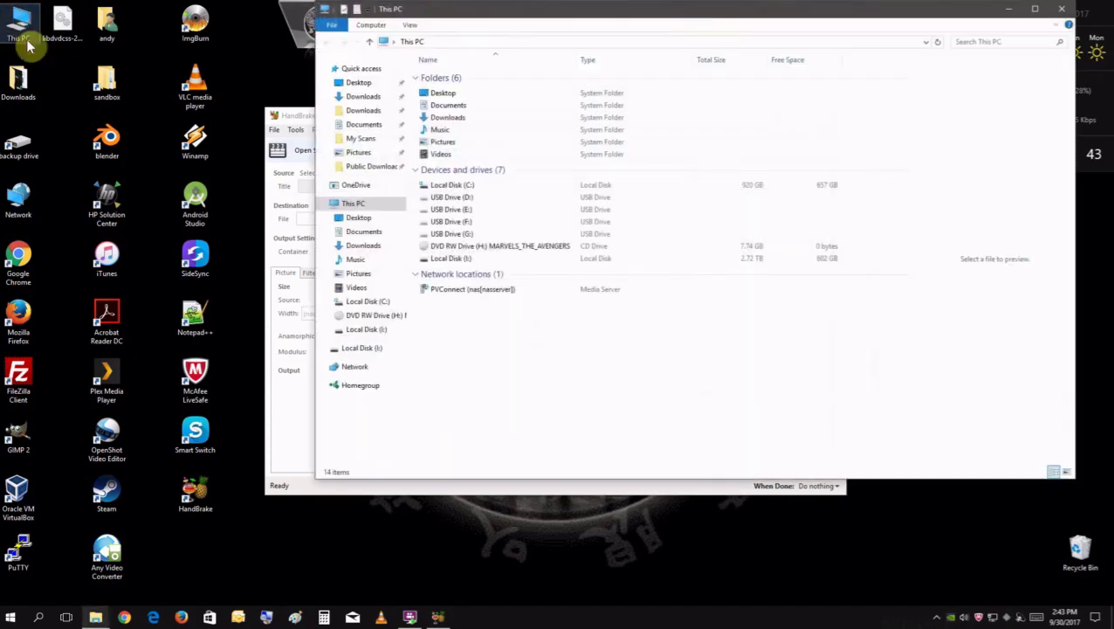
pyautogui.doubleClick(512, 188)
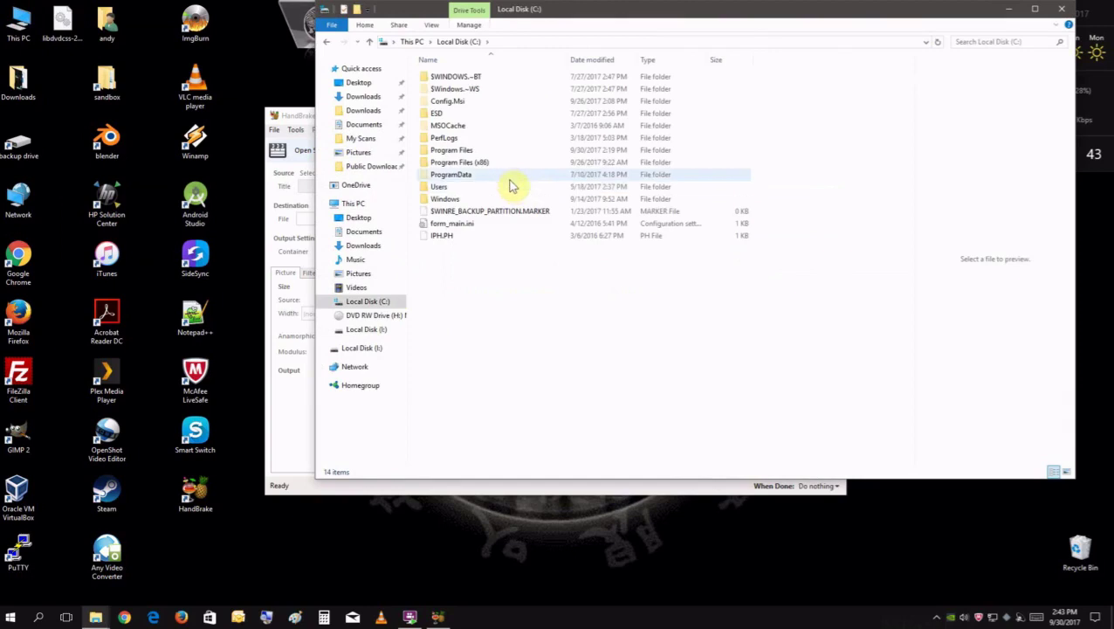
pyautogui.doubleClick(503, 152)
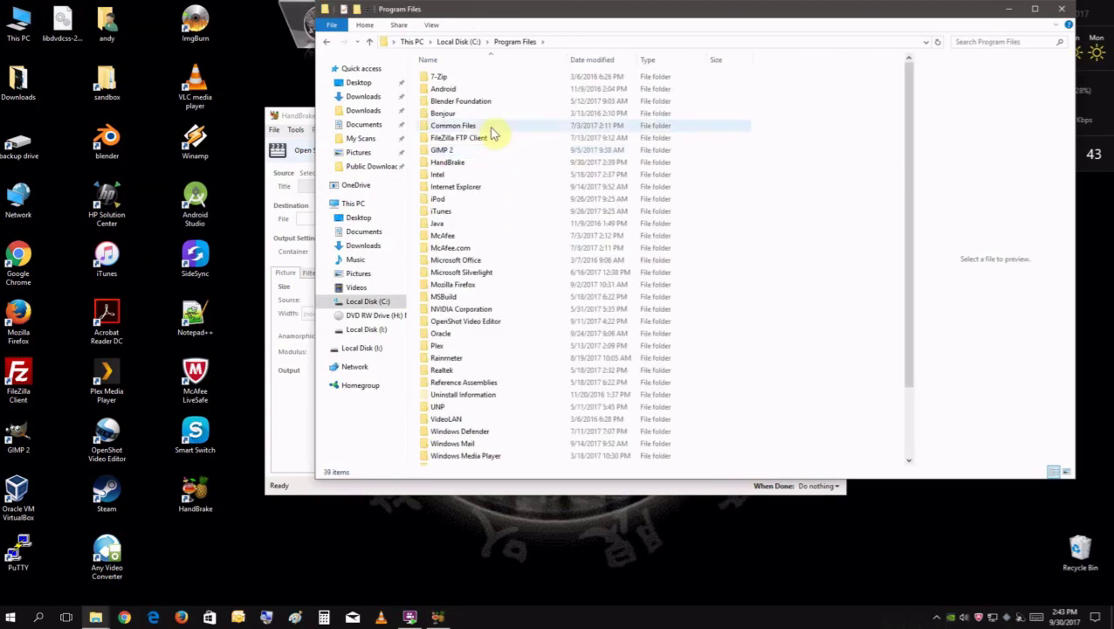
pyautogui.doubleClick(464, 166)
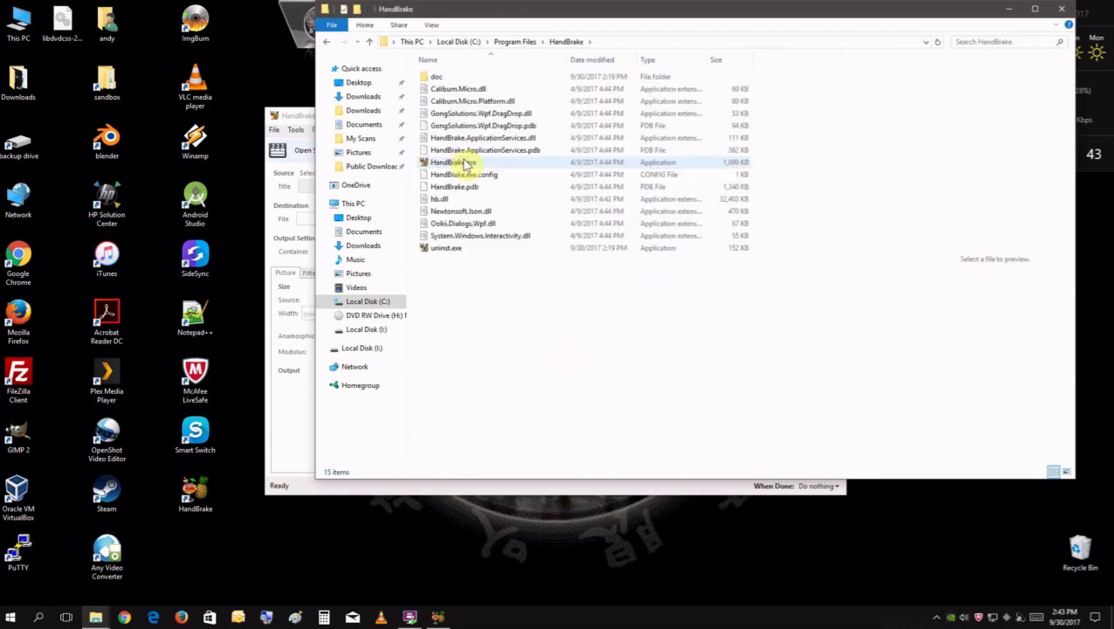
pyautogui.rightClick(500, 298)
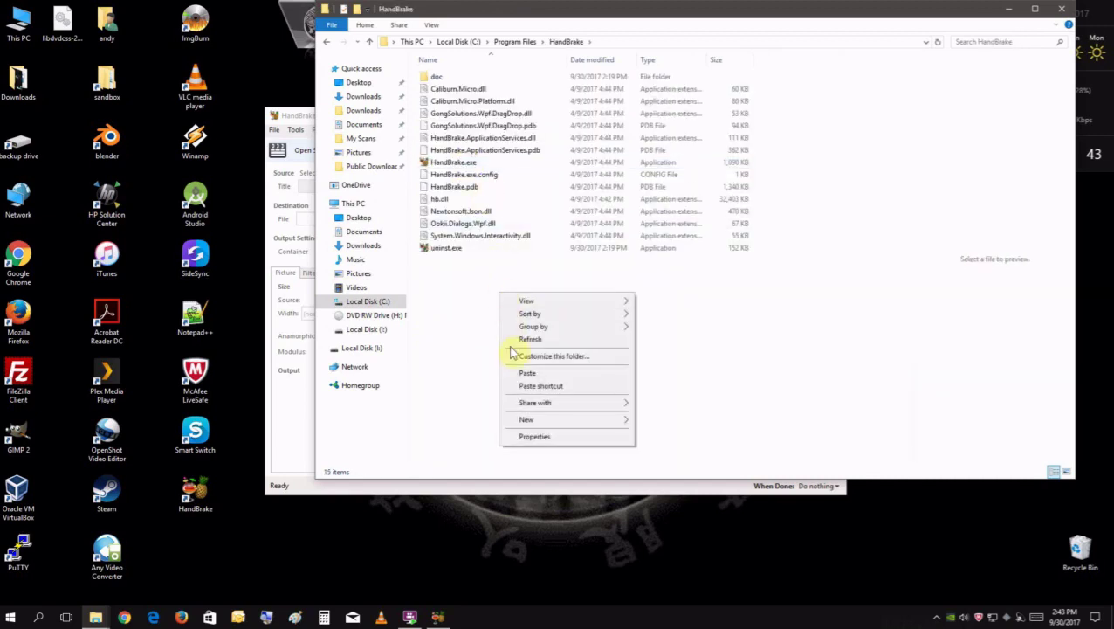
pyautogui.click(530, 373)
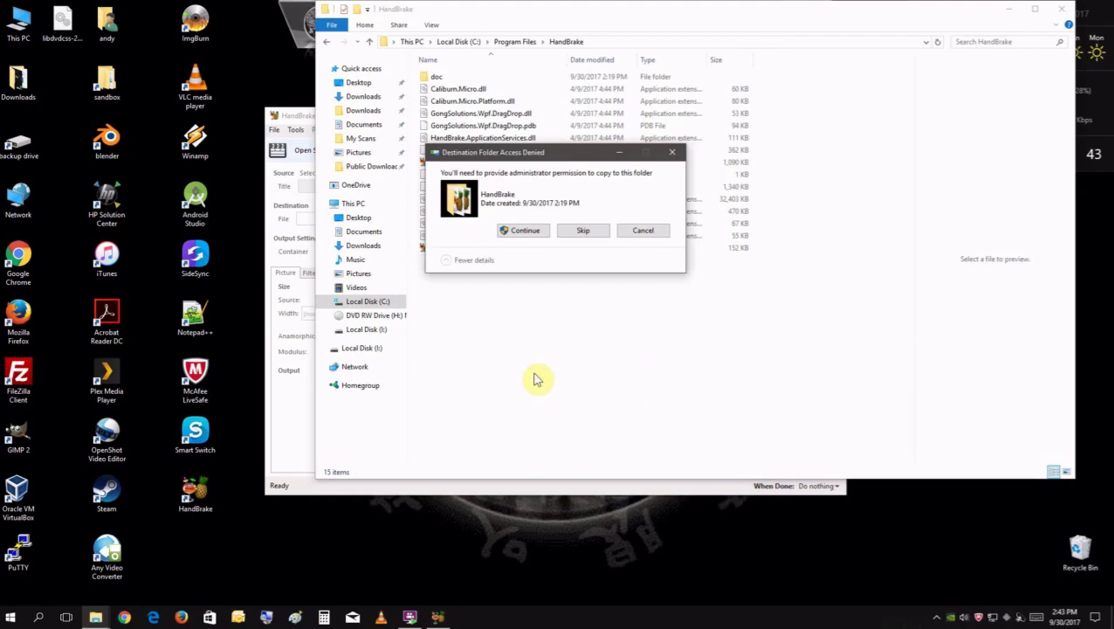
pyautogui.click(525, 231)
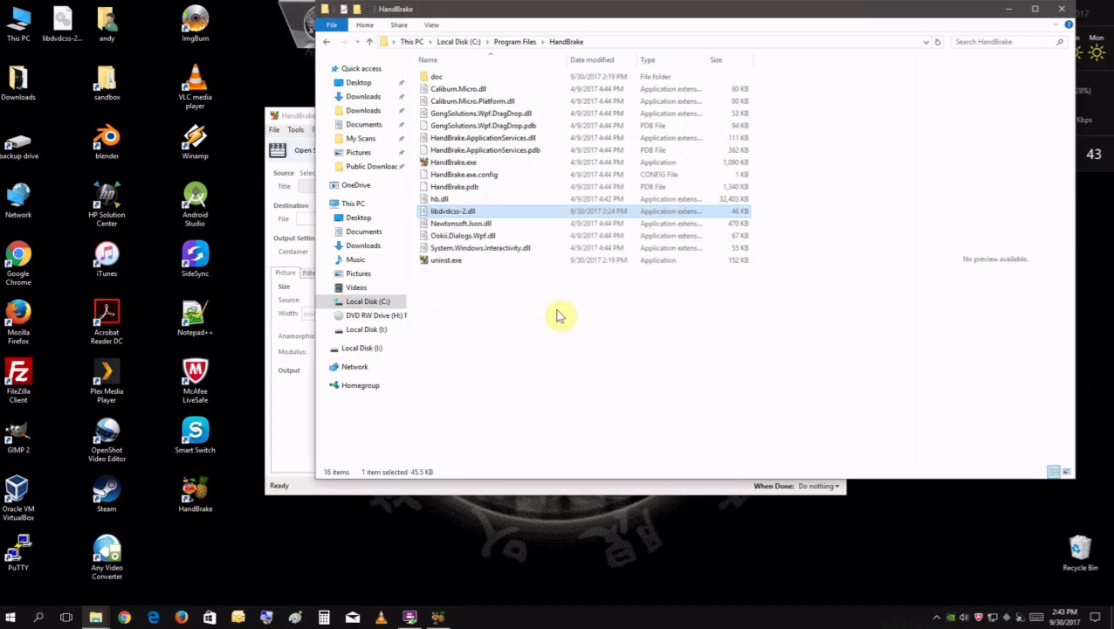
pyautogui.click(1058, 10)
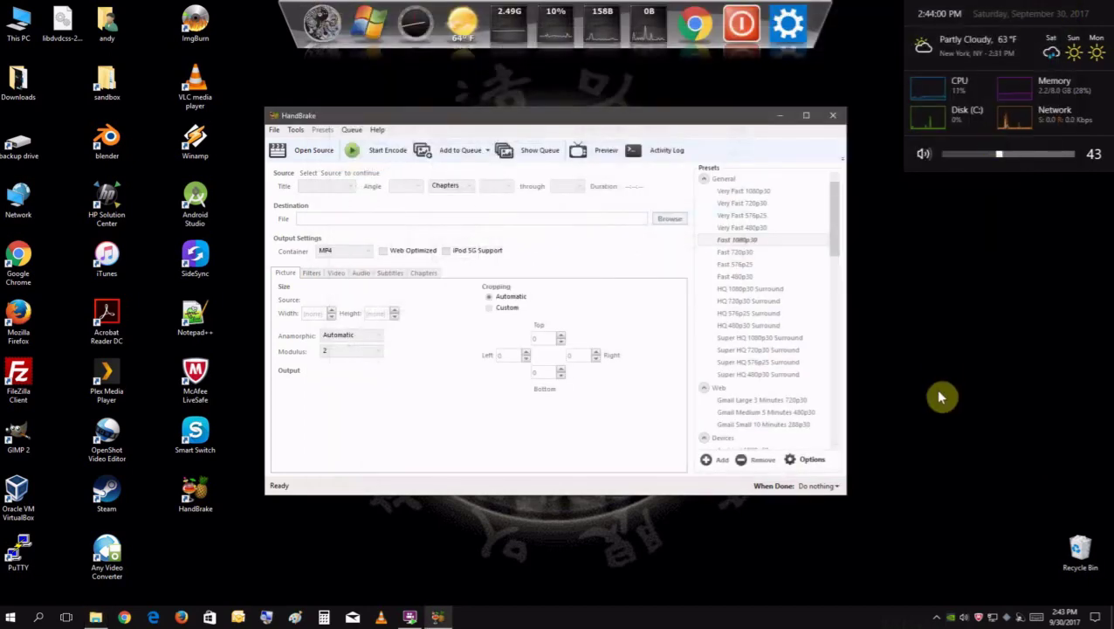
# Step: Load the Avengers DVD in drive H: as the source, with title 35 (02:22:47) ready
pyautogui.click(296, 158)
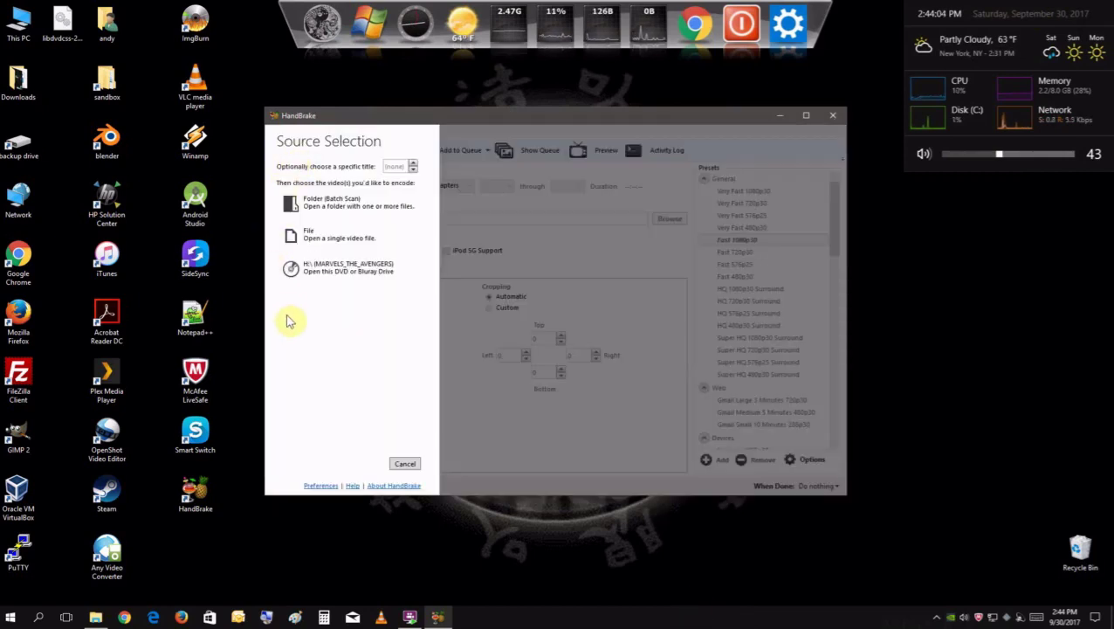
pyautogui.click(319, 280)
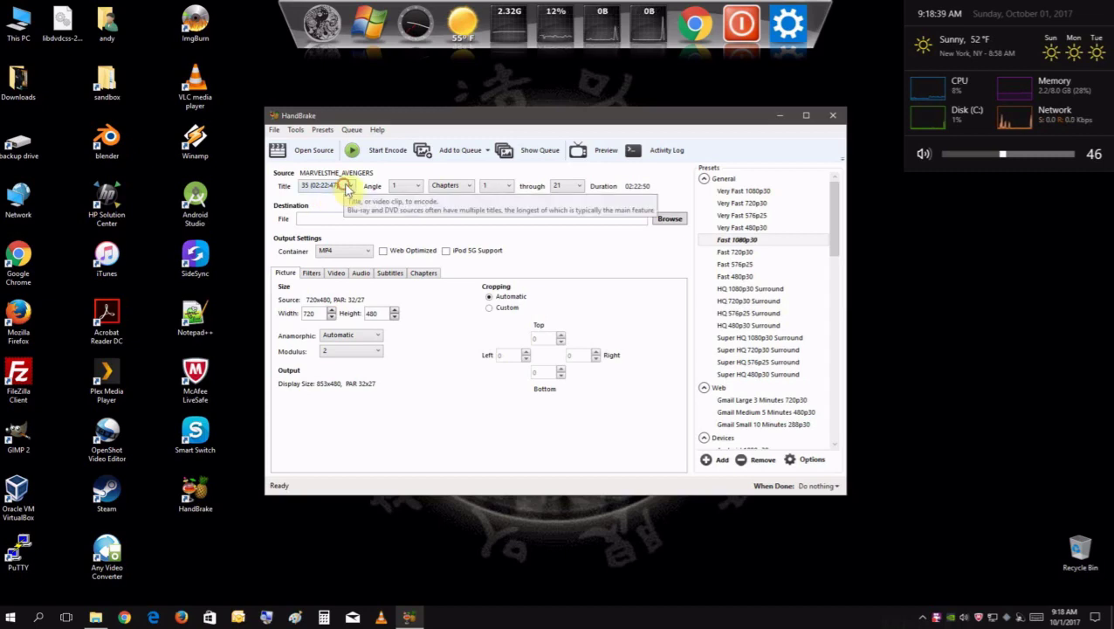
pyautogui.click(346, 187)
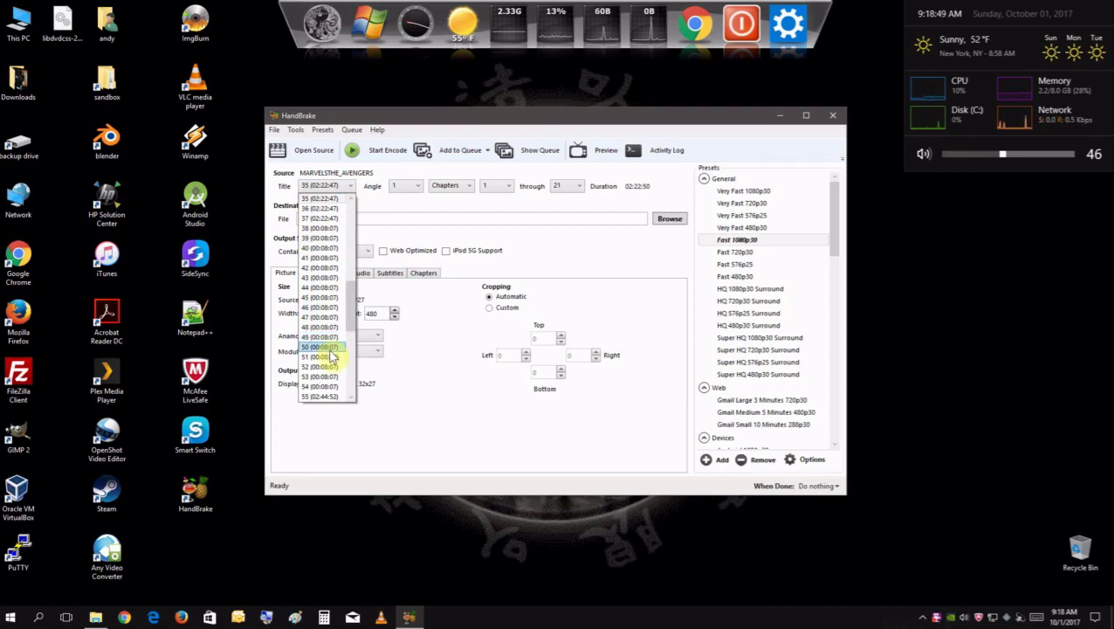
pyautogui.click(388, 217)
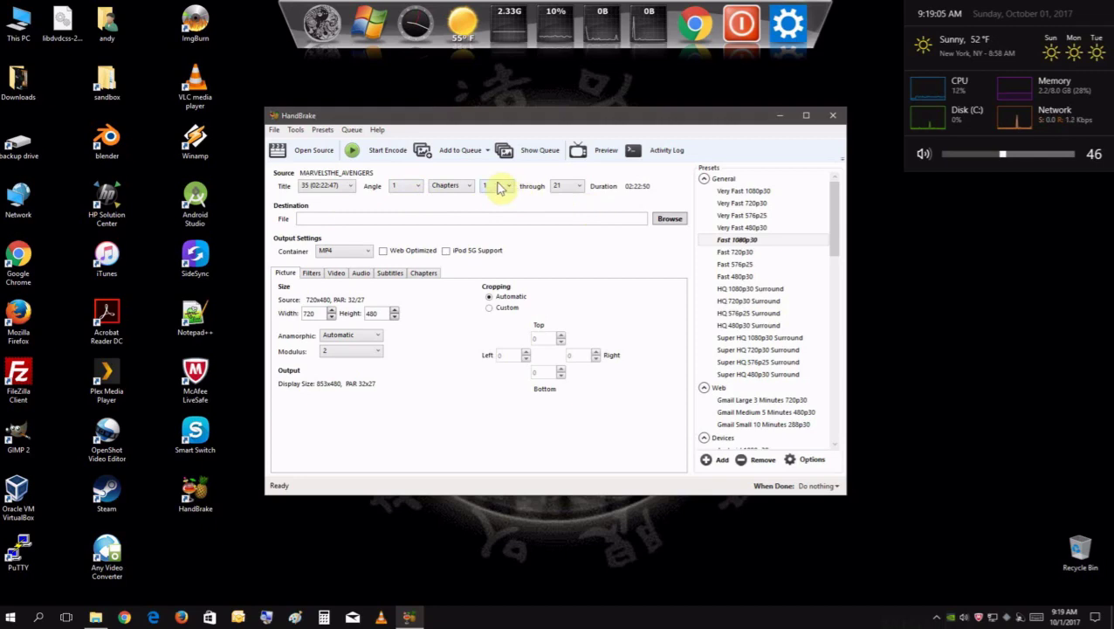
pyautogui.click(562, 189)
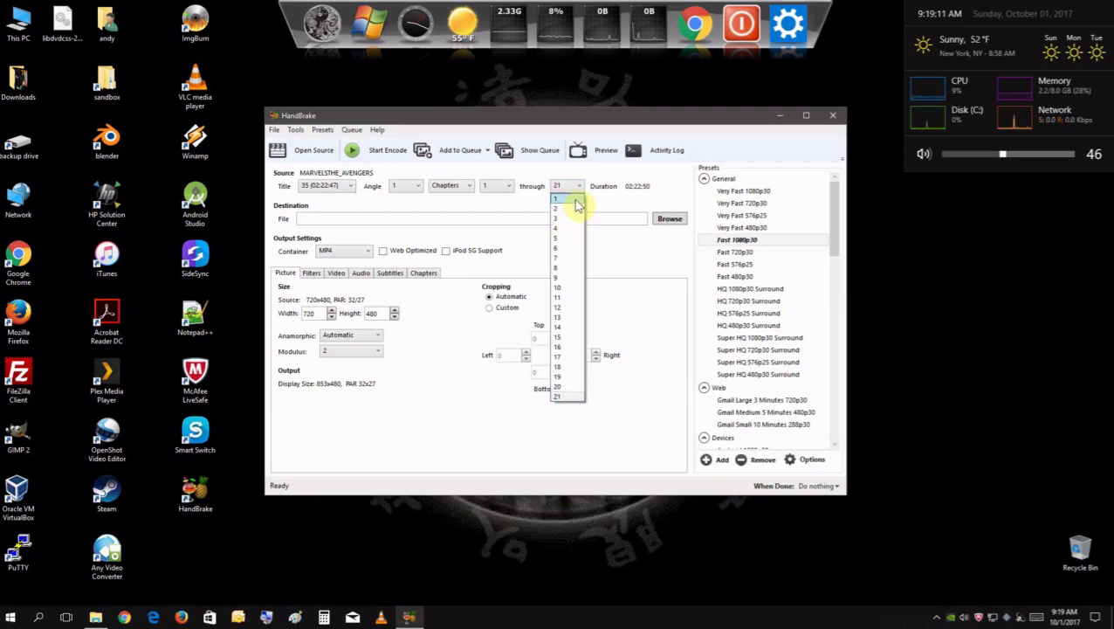
pyautogui.click(577, 199)
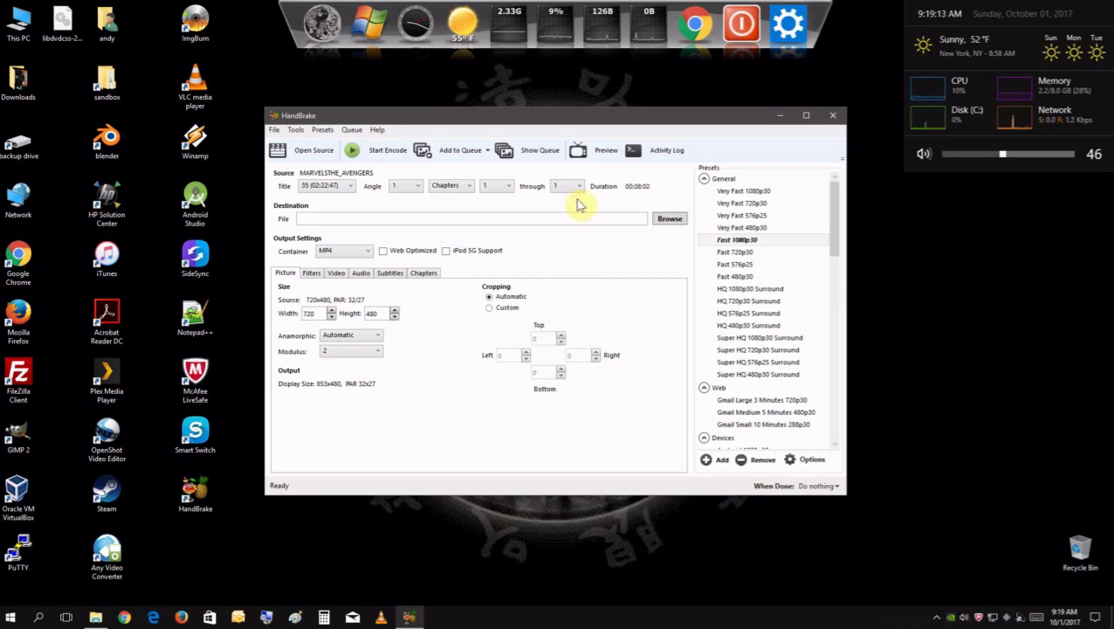
pyautogui.click(577, 186)
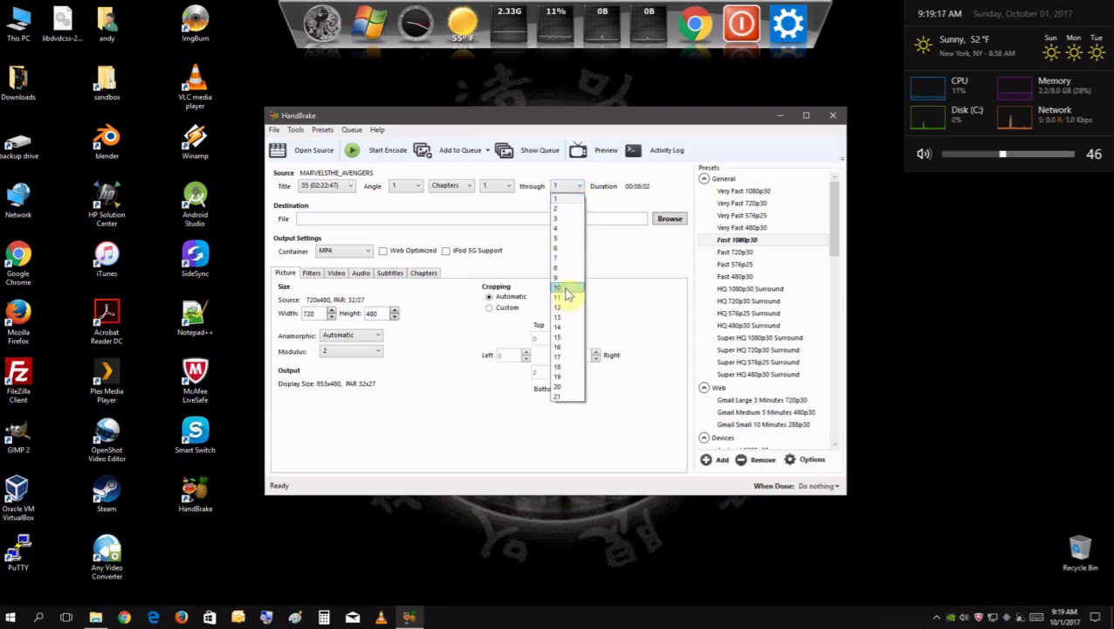
pyautogui.click(565, 289)
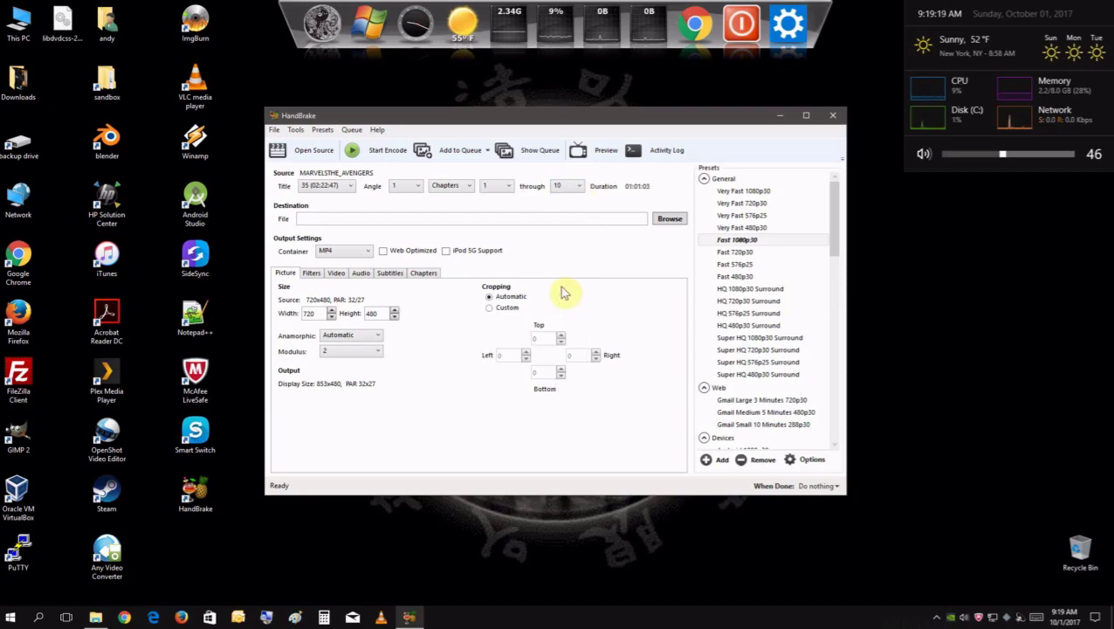
pyautogui.click(563, 187)
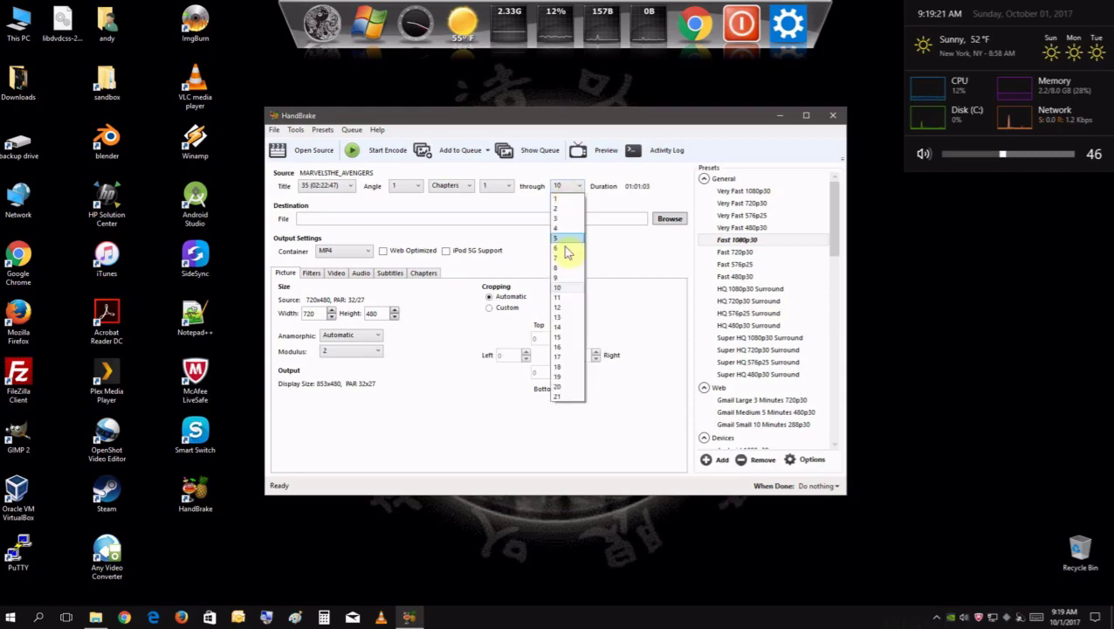
pyautogui.click(569, 397)
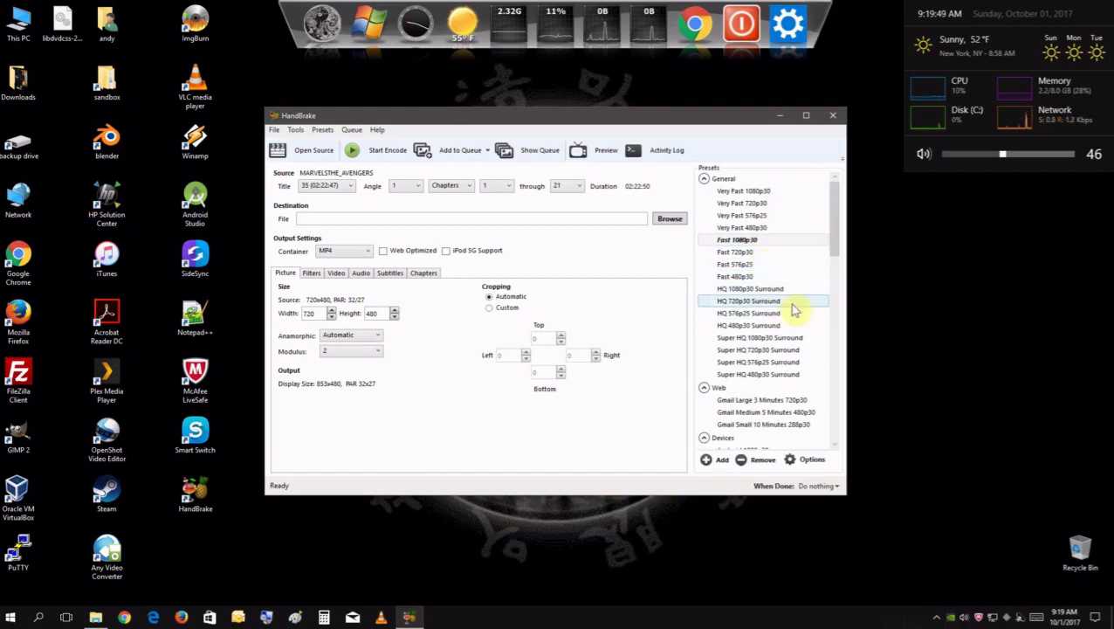
pyautogui.scroll(-5, 819, 275)
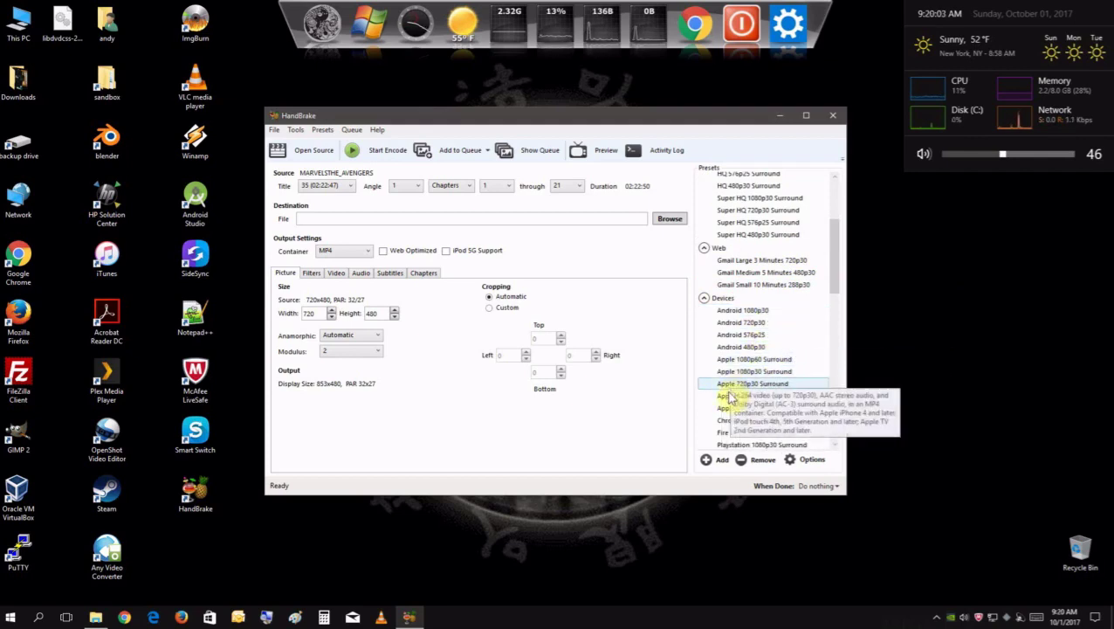
pyautogui.scroll(-2, 760, 402)
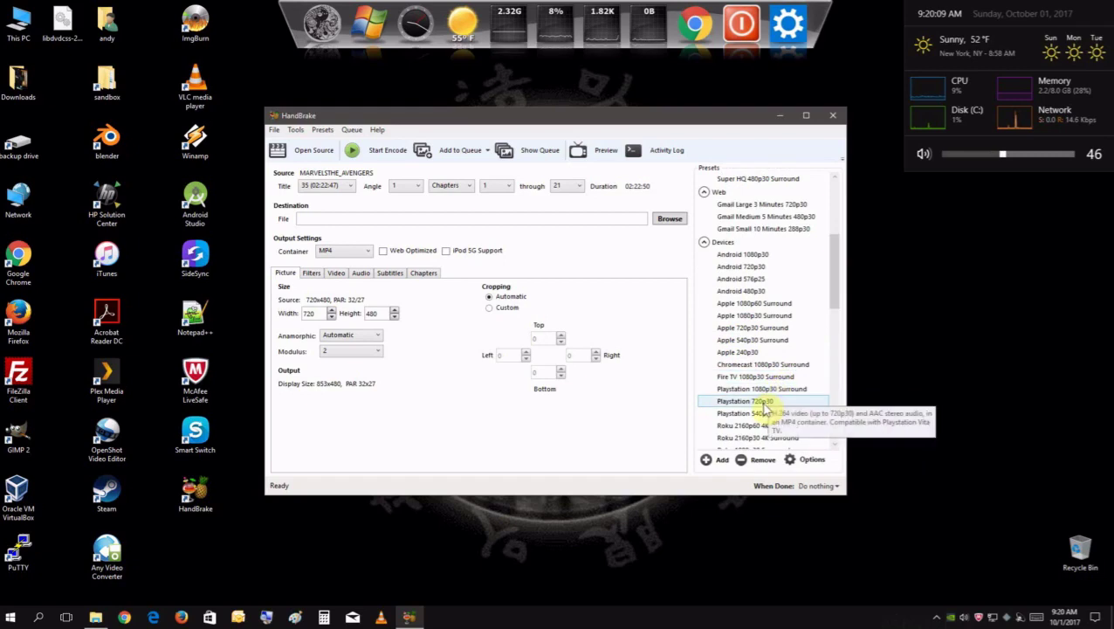
pyautogui.scroll(-1, 784, 398)
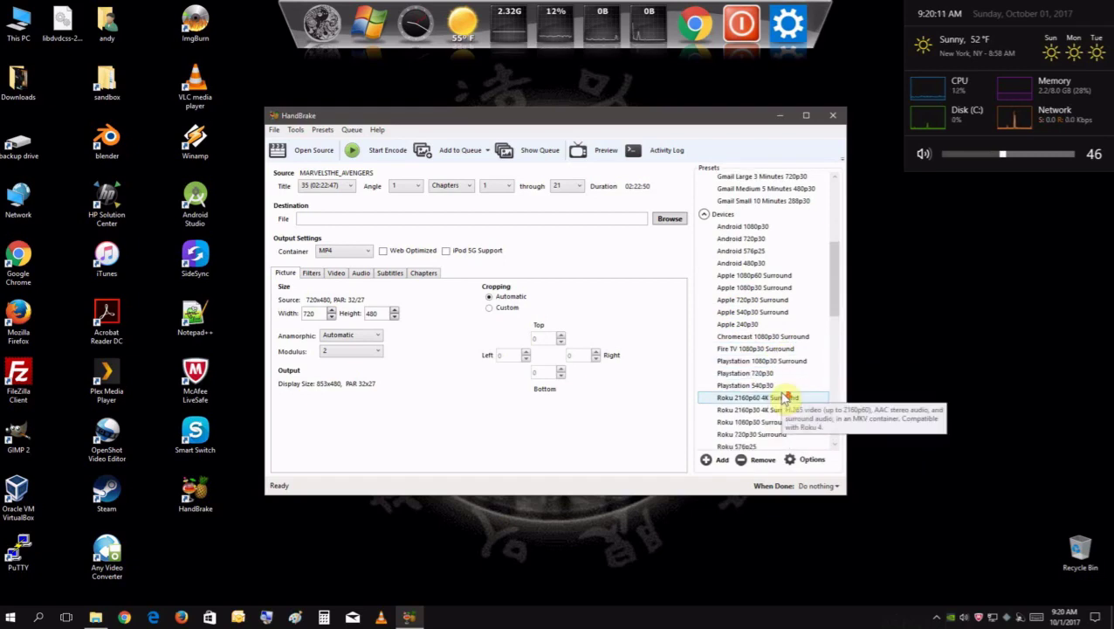
pyautogui.scroll(-2, 784, 398)
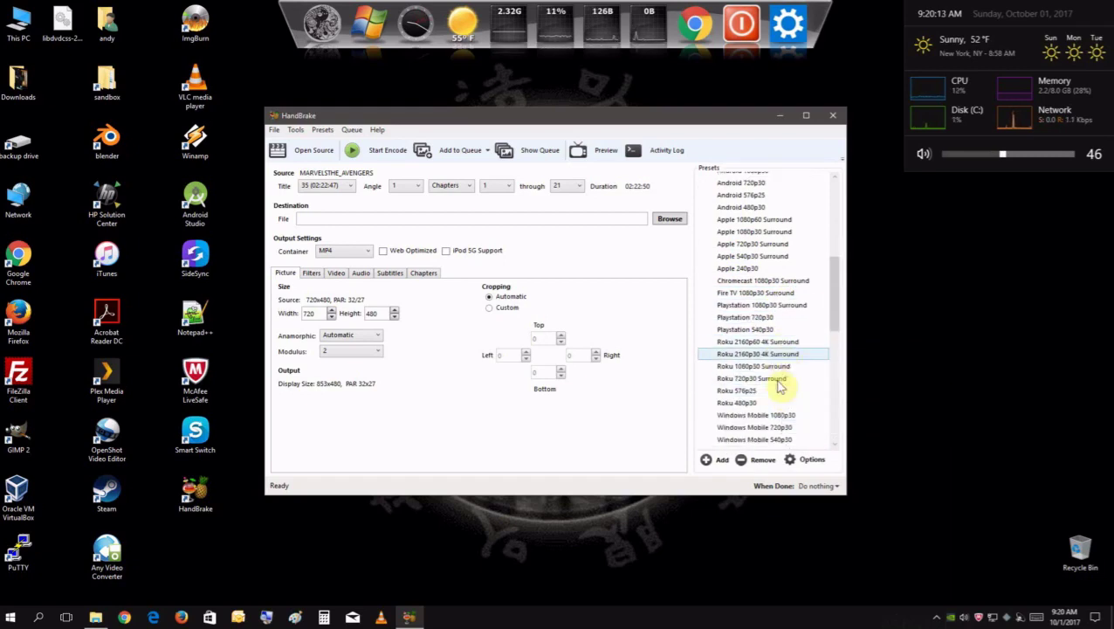
pyautogui.scroll(-1, 786, 389)
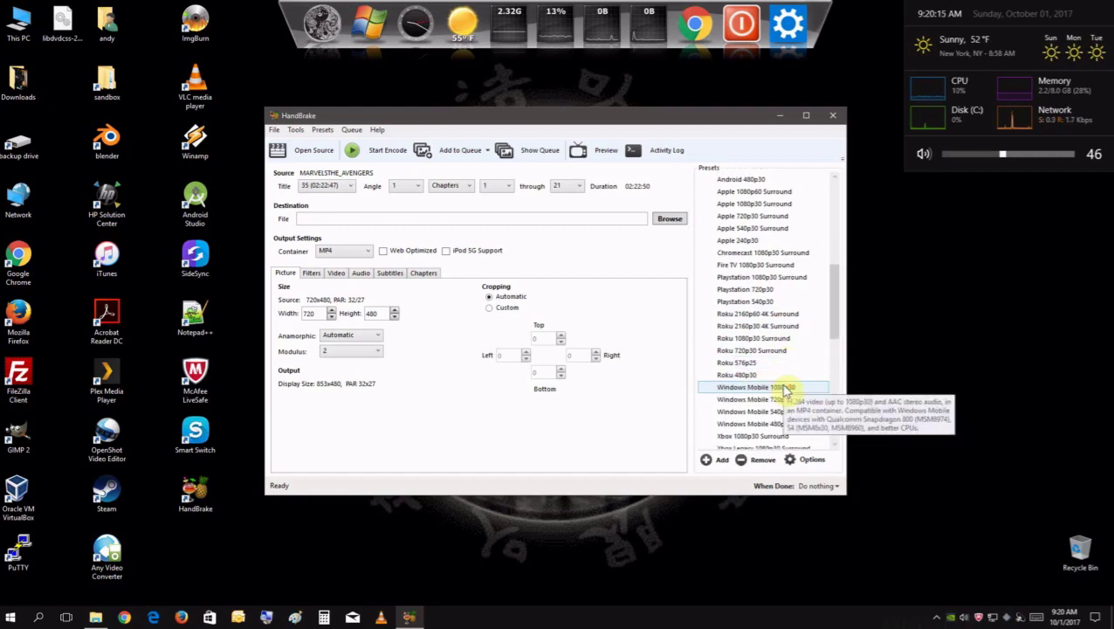
pyautogui.scroll(-2, 785, 390)
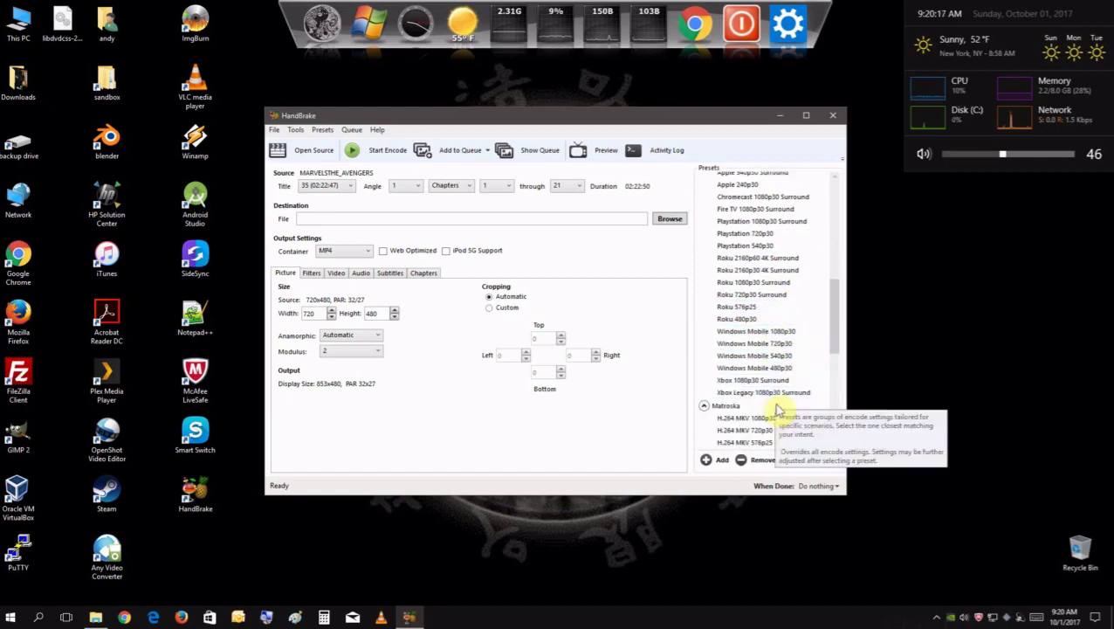
pyautogui.scroll(-1, 777, 406)
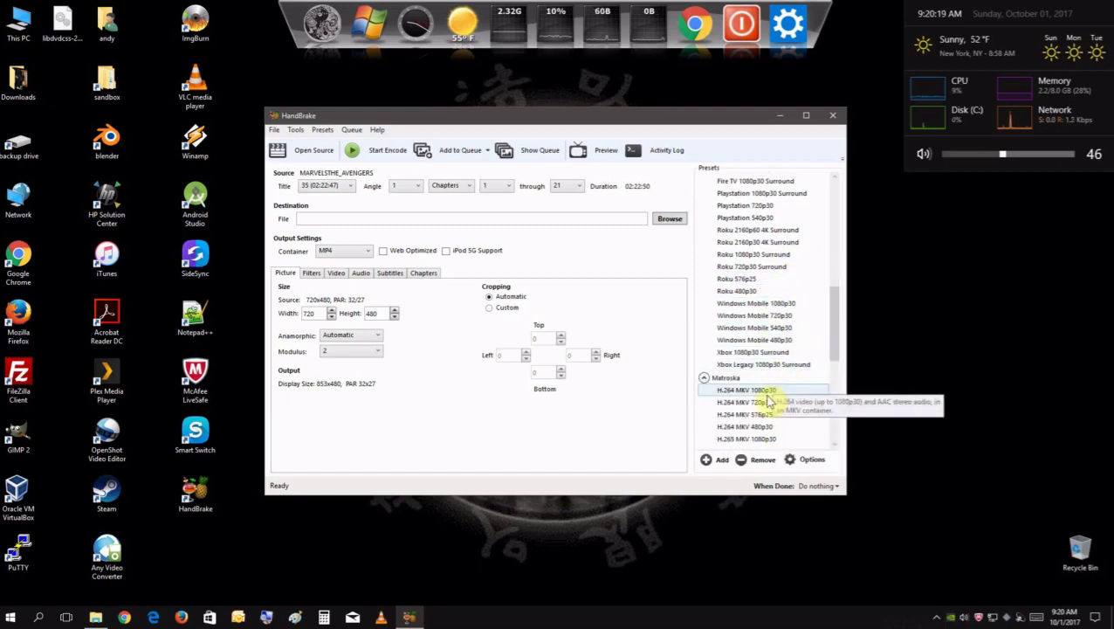
pyautogui.scroll(-1, 768, 400)
pyautogui.scroll(2, 771, 397)
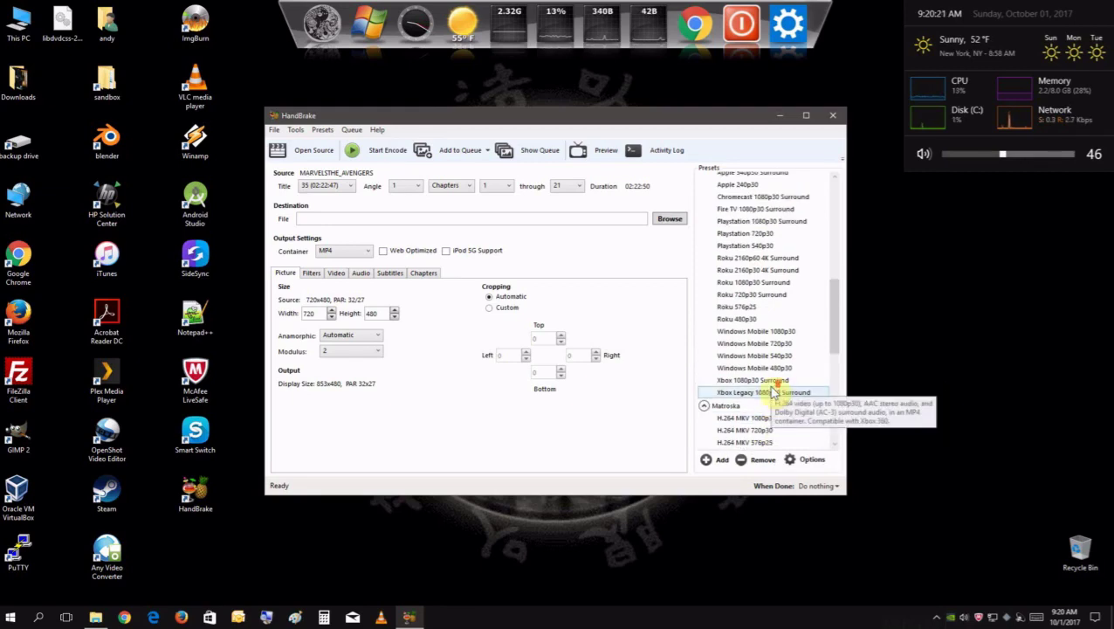
pyautogui.scroll(4, 773, 392)
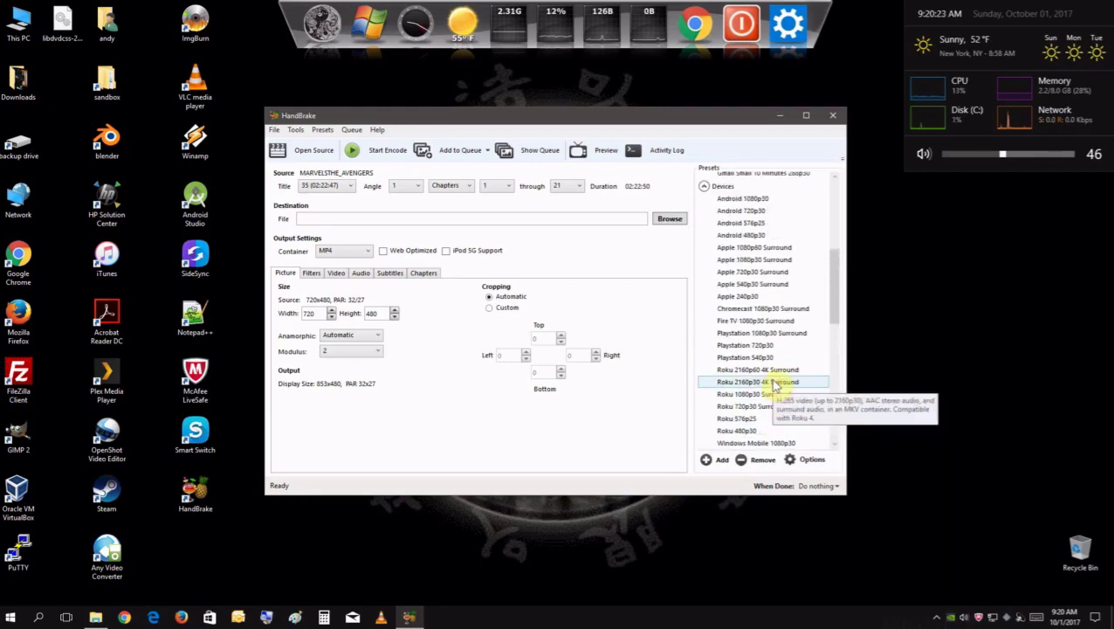
pyautogui.scroll(1, 775, 385)
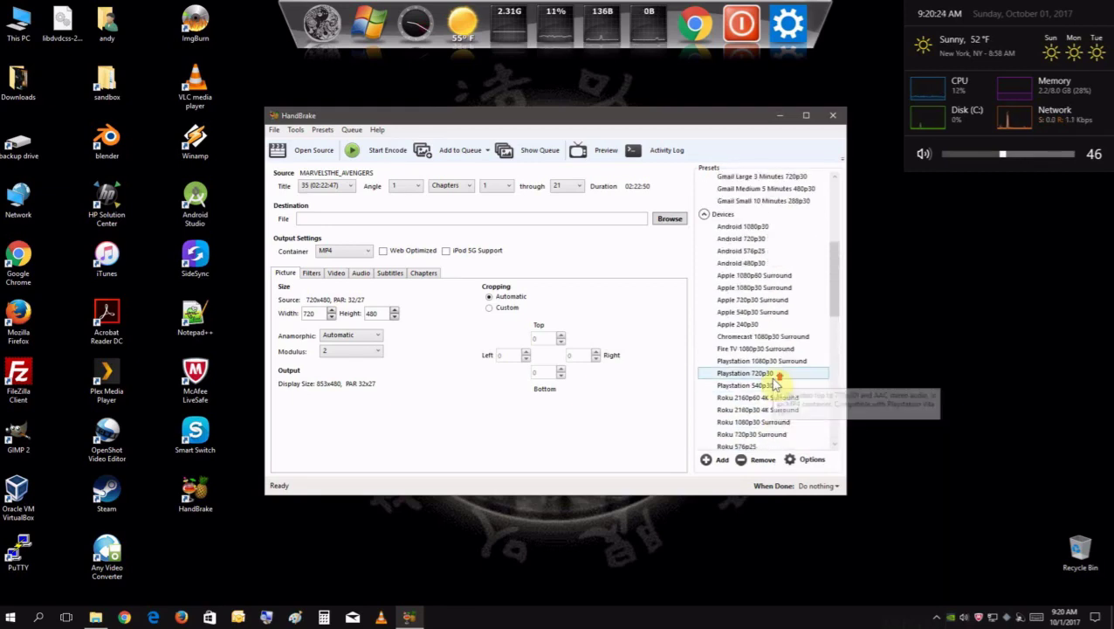
pyautogui.click(767, 266)
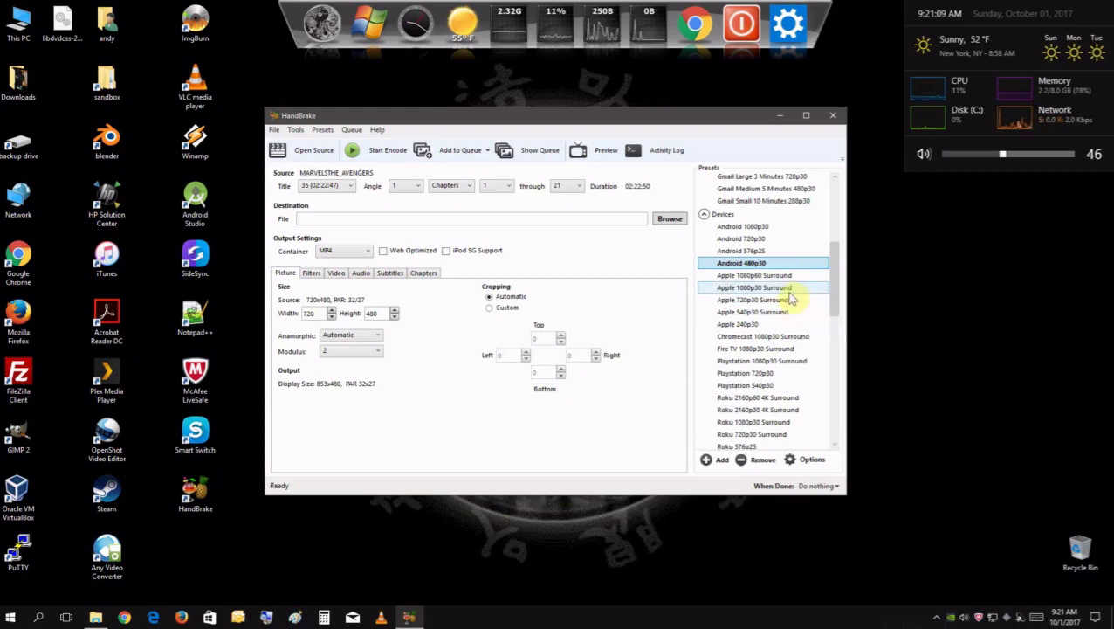
# Step: Apply the Android 480p30 device preset and browse for the output file location
pyautogui.moveTo(782, 297)
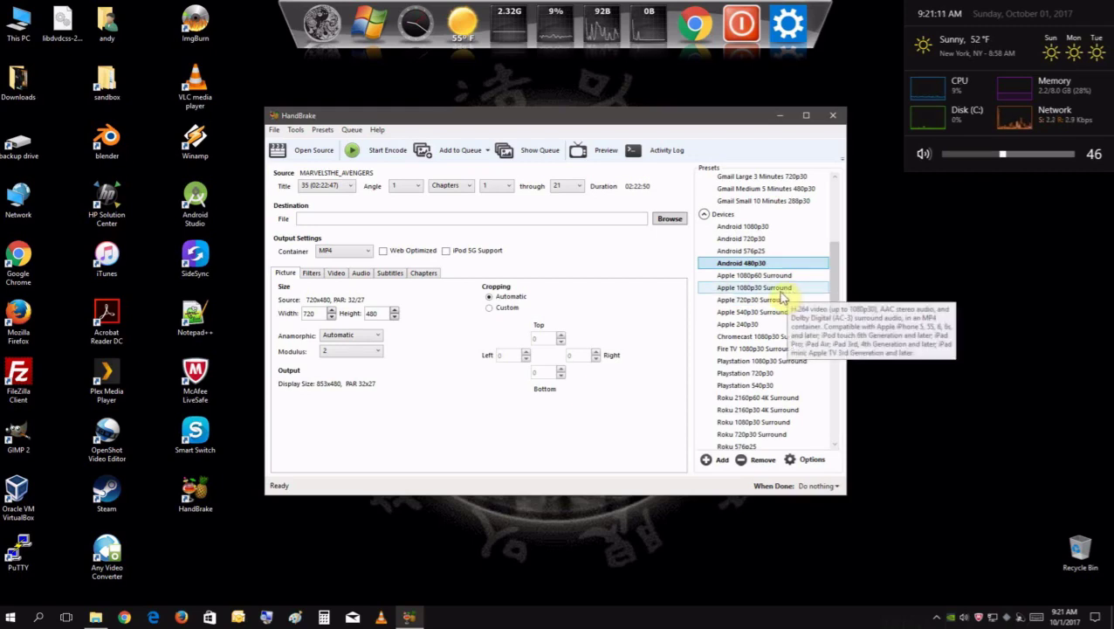
pyautogui.click(670, 222)
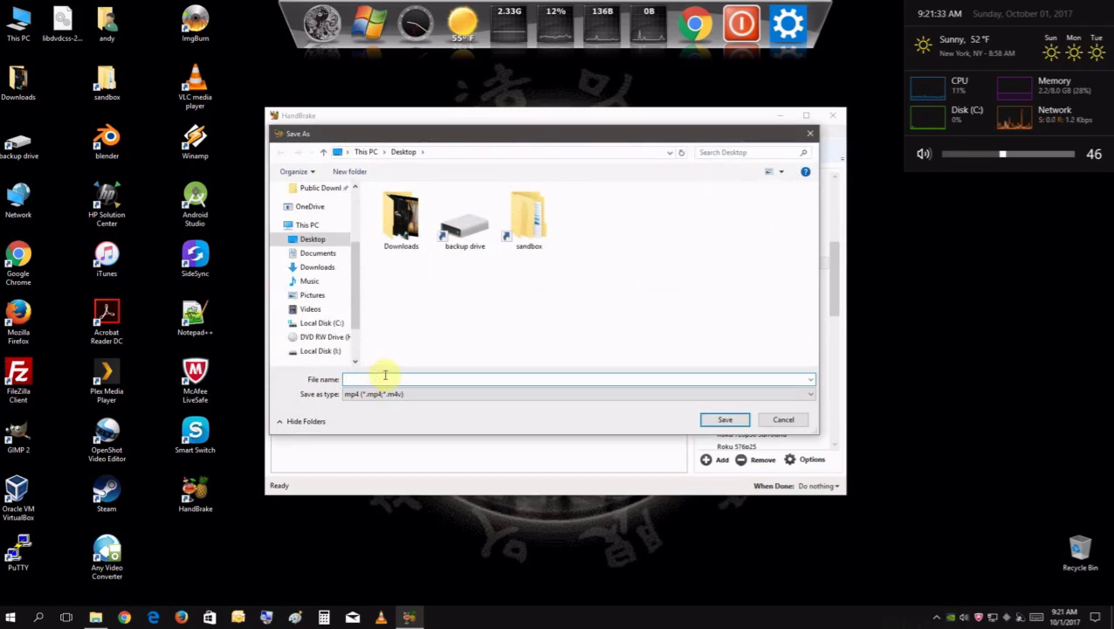
# Step: Save the output as avengers-android.mp4 on the Desktop and start encoding
pyautogui.write('avenger')
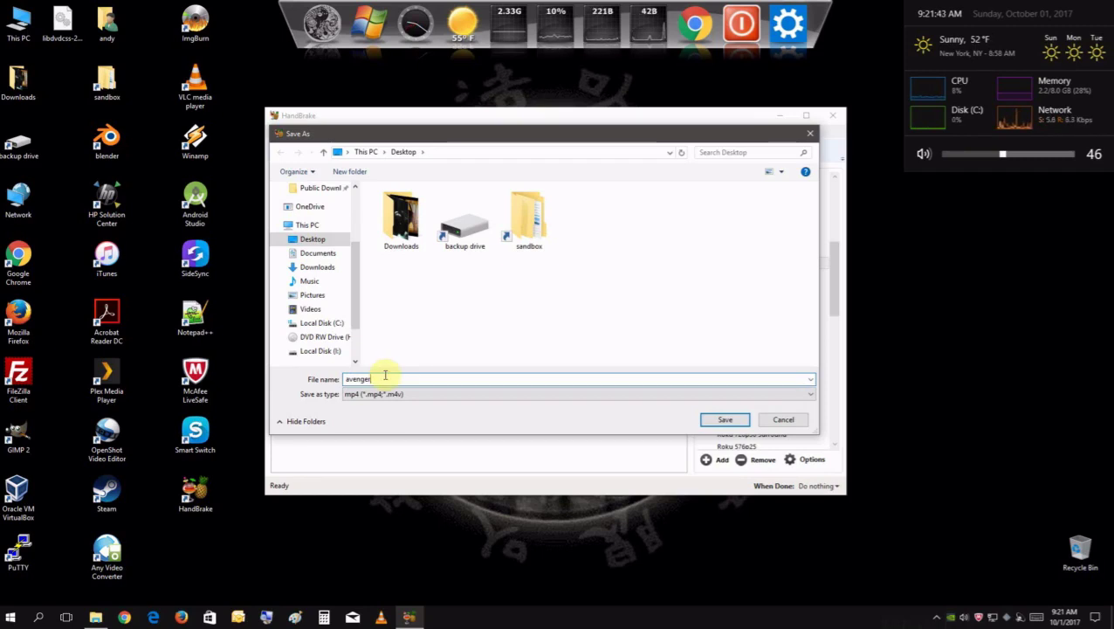
pyautogui.write('s-')
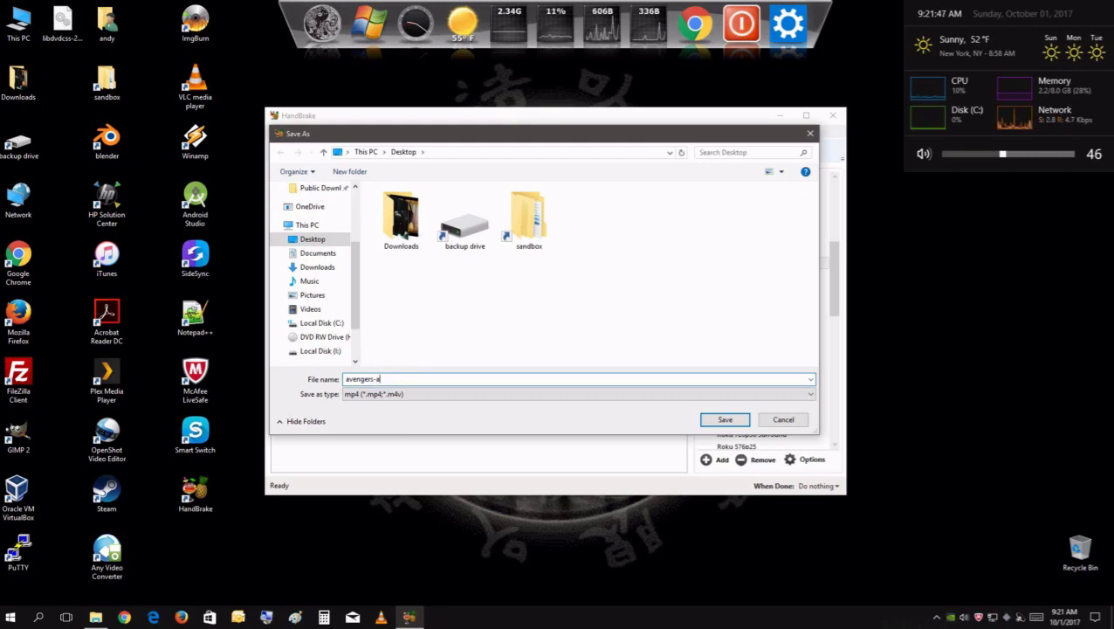
pyautogui.write('andr')
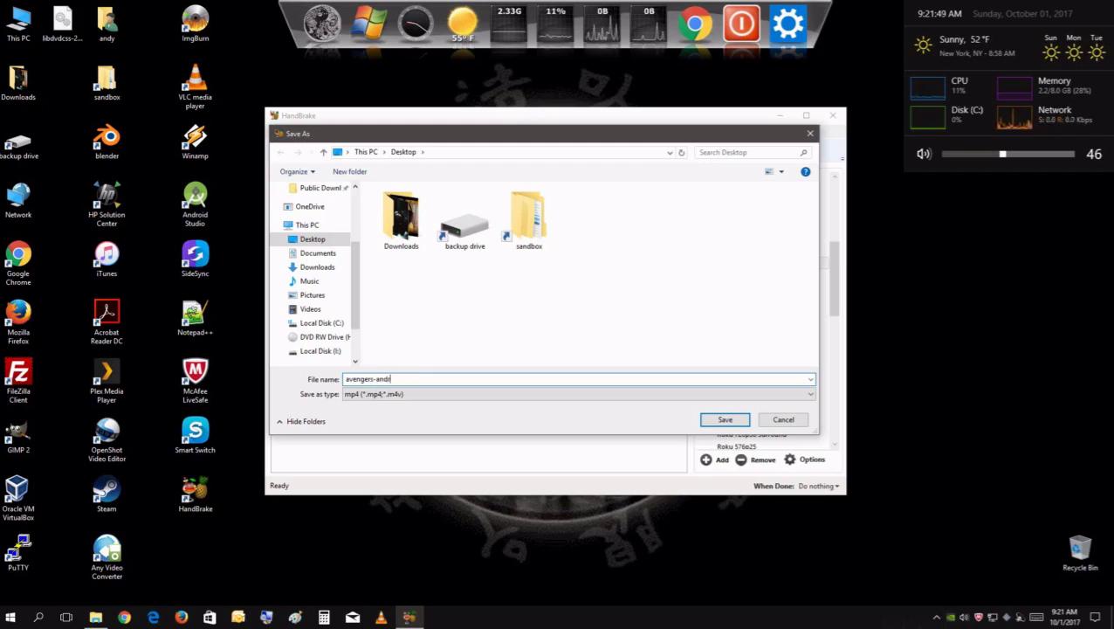
pyautogui.write('oid')
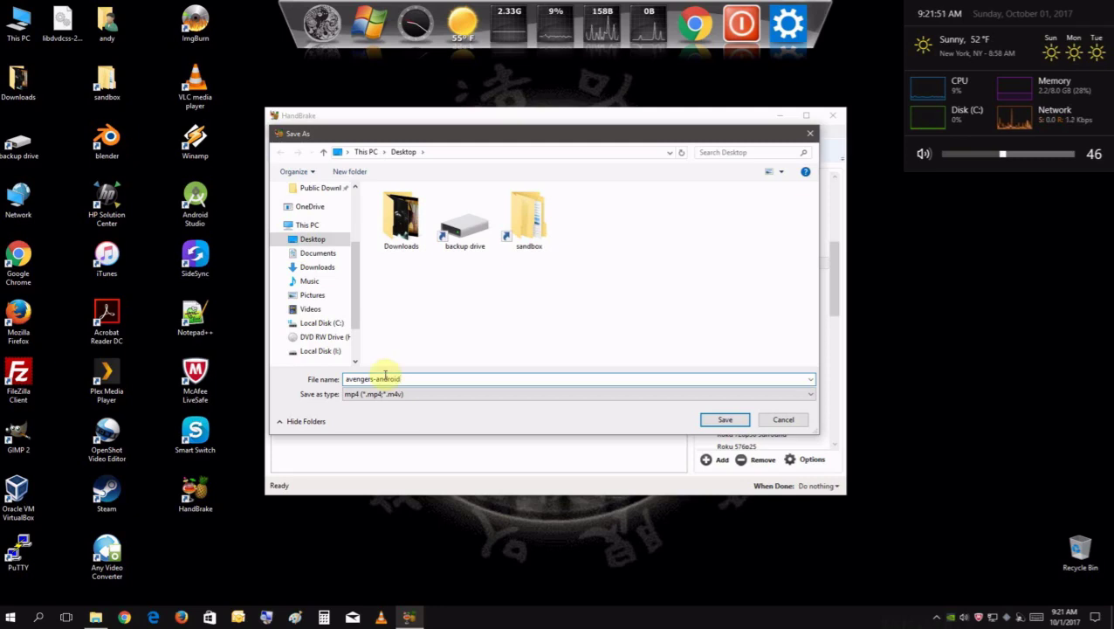
pyautogui.click(712, 422)
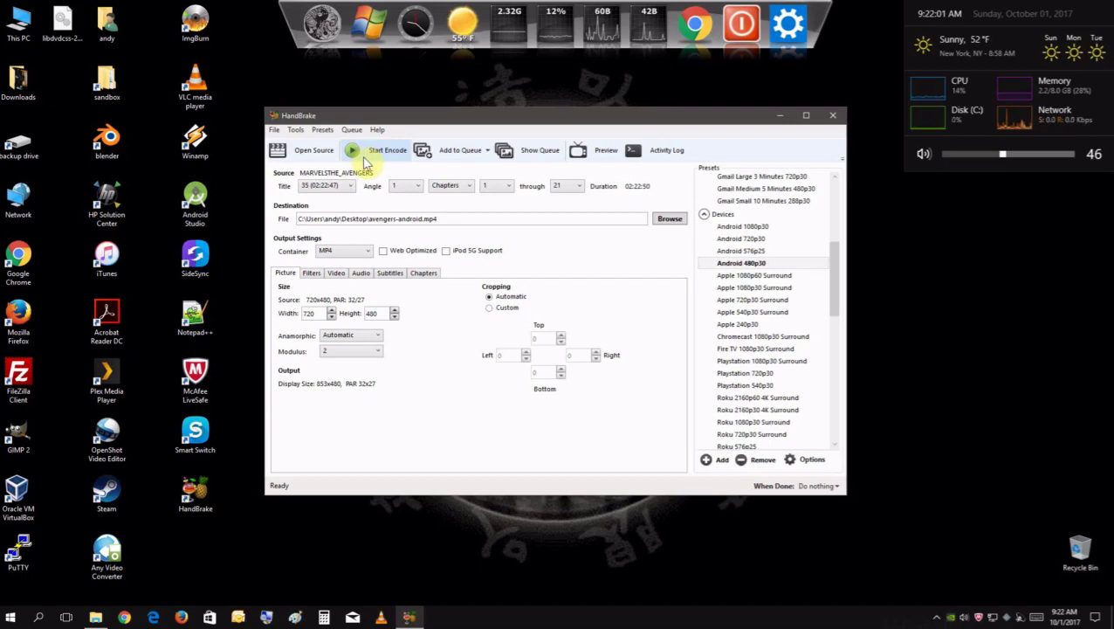
pyautogui.click(362, 156)
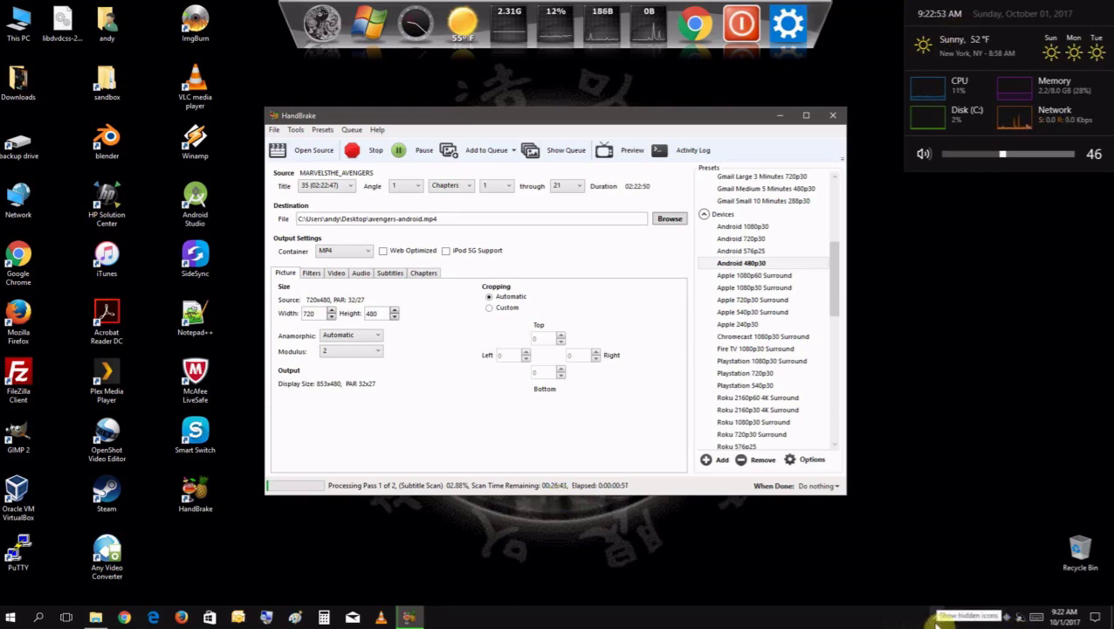
# Step: Stop the FlashBack screen recording from its notification-area icon menu
pyautogui.click(936, 616)
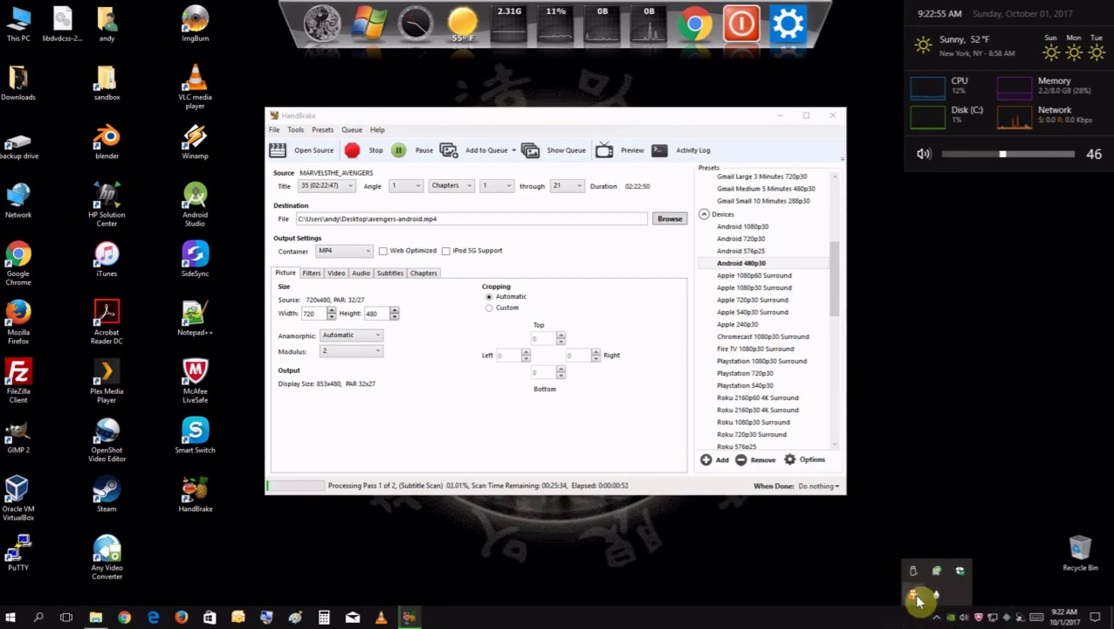
pyautogui.rightClick(914, 596)
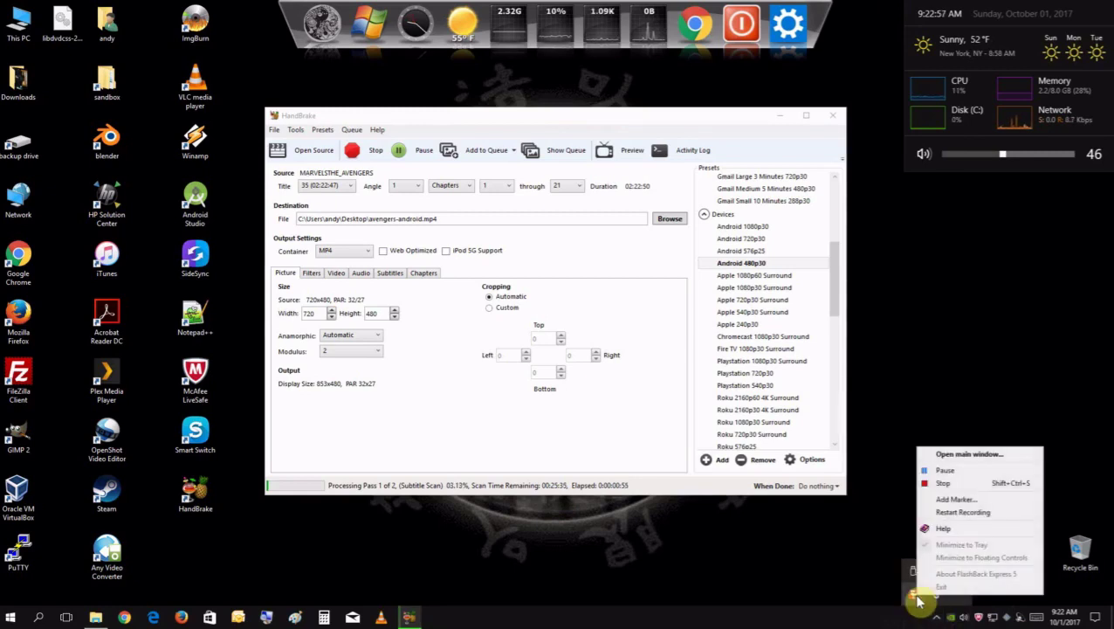
pyautogui.click(942, 483)
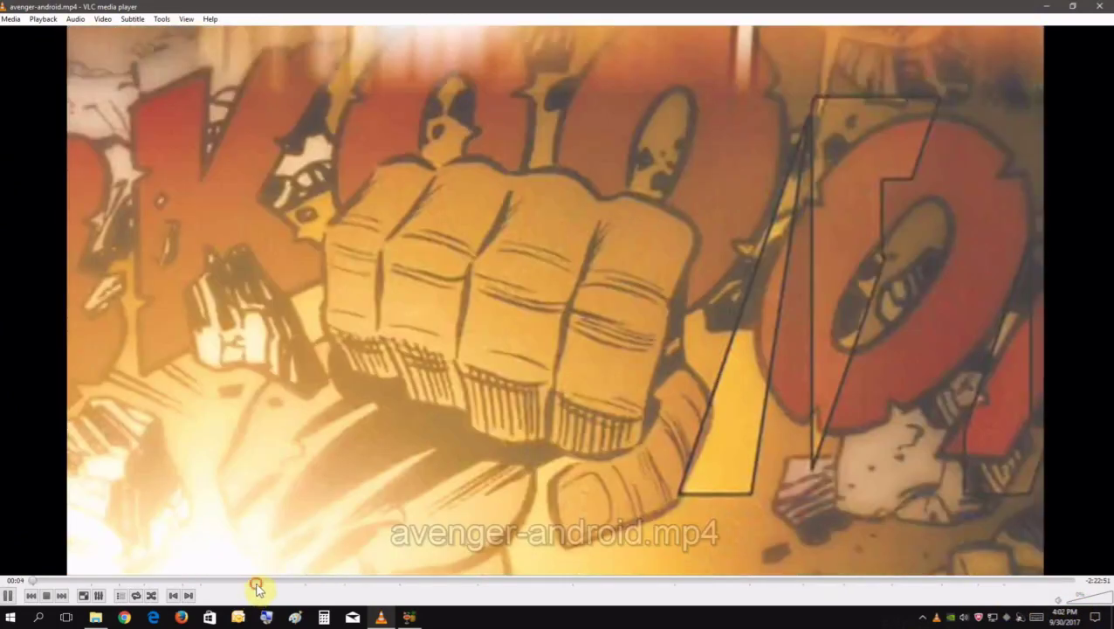
# Step: Skip to two later points in avenger-android.mp4, then close VLC
pyautogui.click(262, 580)
pyautogui.click(319, 581)
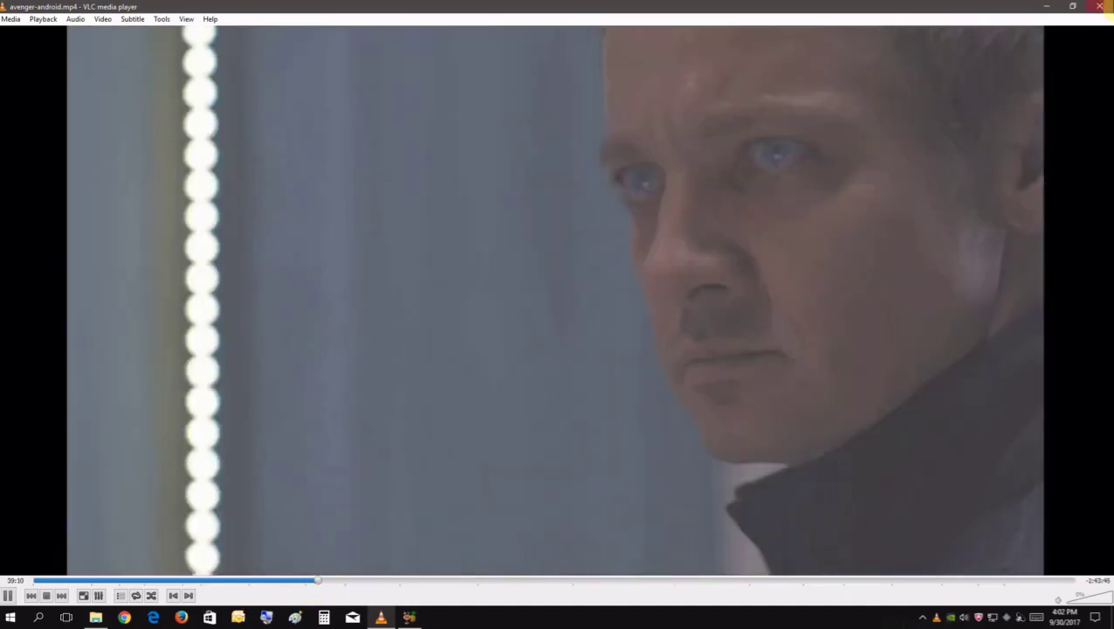
pyautogui.click(1099, 6)
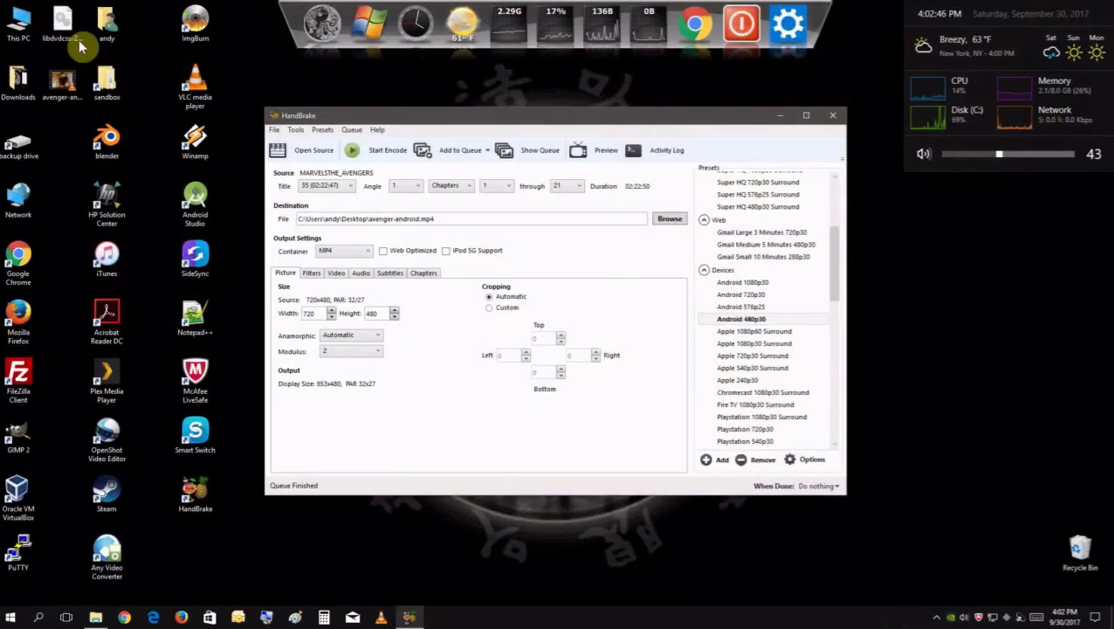
# Step: Drag avenger-android.mp4 near the taskbar and view its details: 1.20 GB, 02:22:55
pyautogui.moveTo(57, 88); pyautogui.dragTo(408, 549)
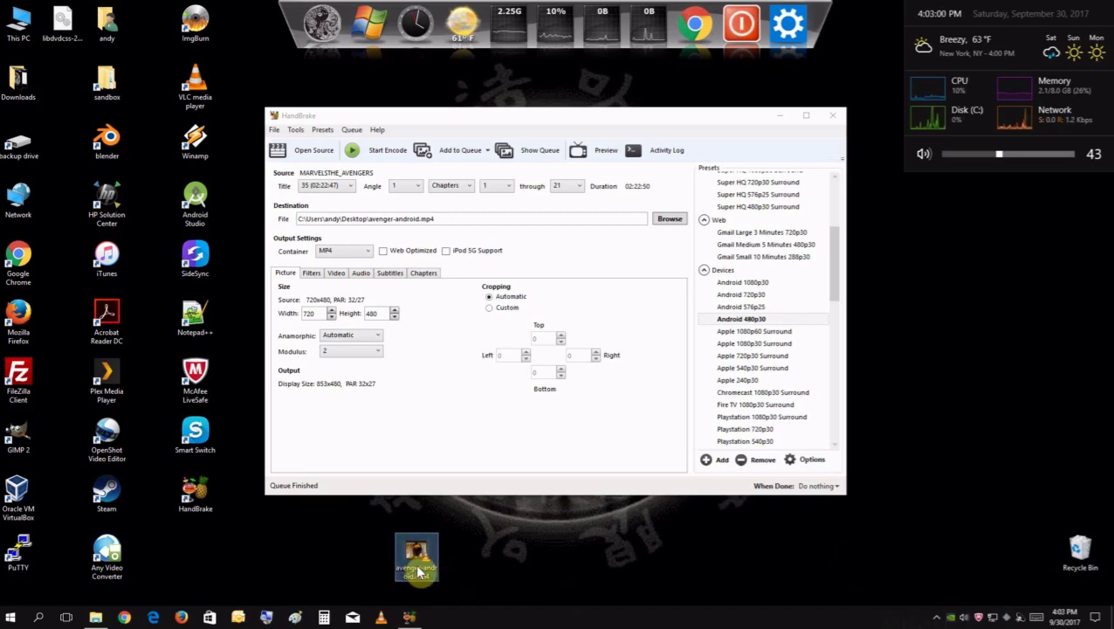
pyautogui.moveTo(418, 568)
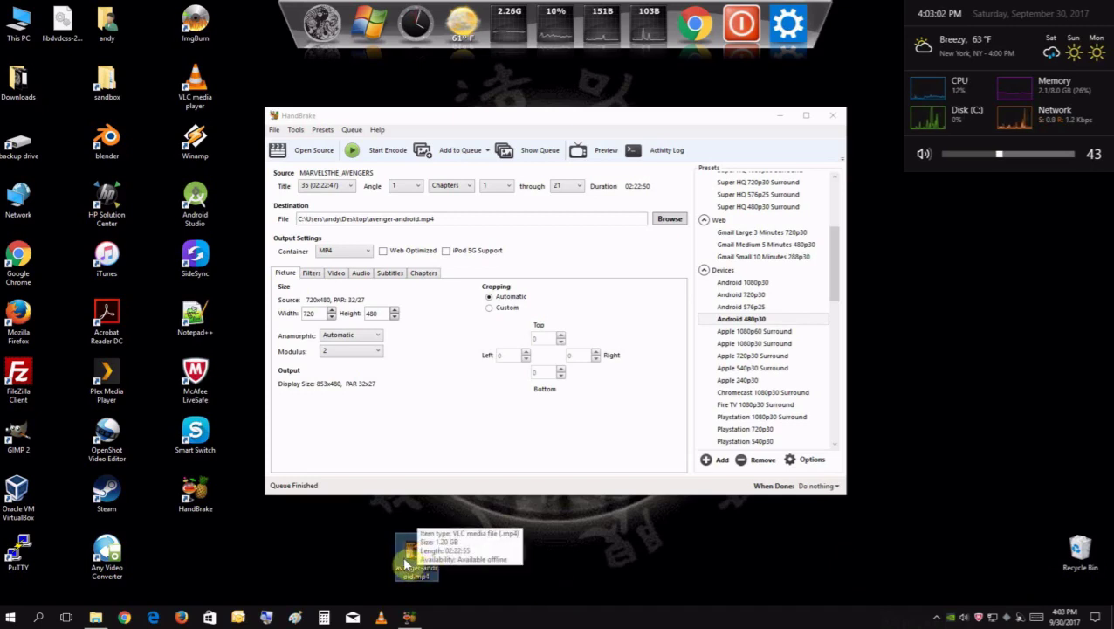